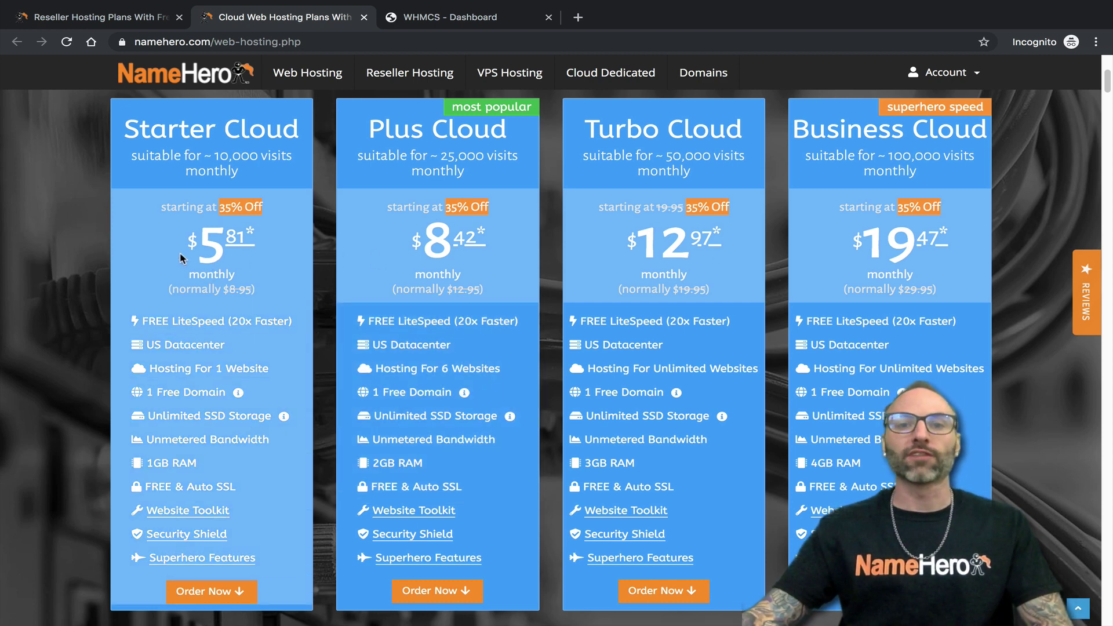
- Go to Account > Login and submit the account e-mail and password
left_click(945, 72)
left_click(910, 119)
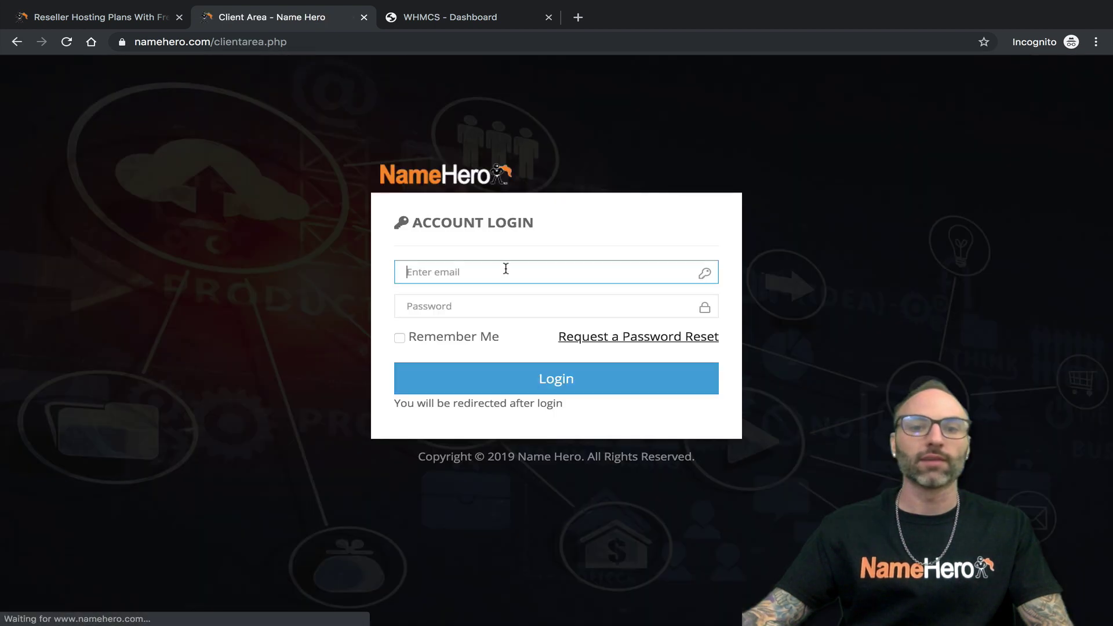
left_click(493, 275)
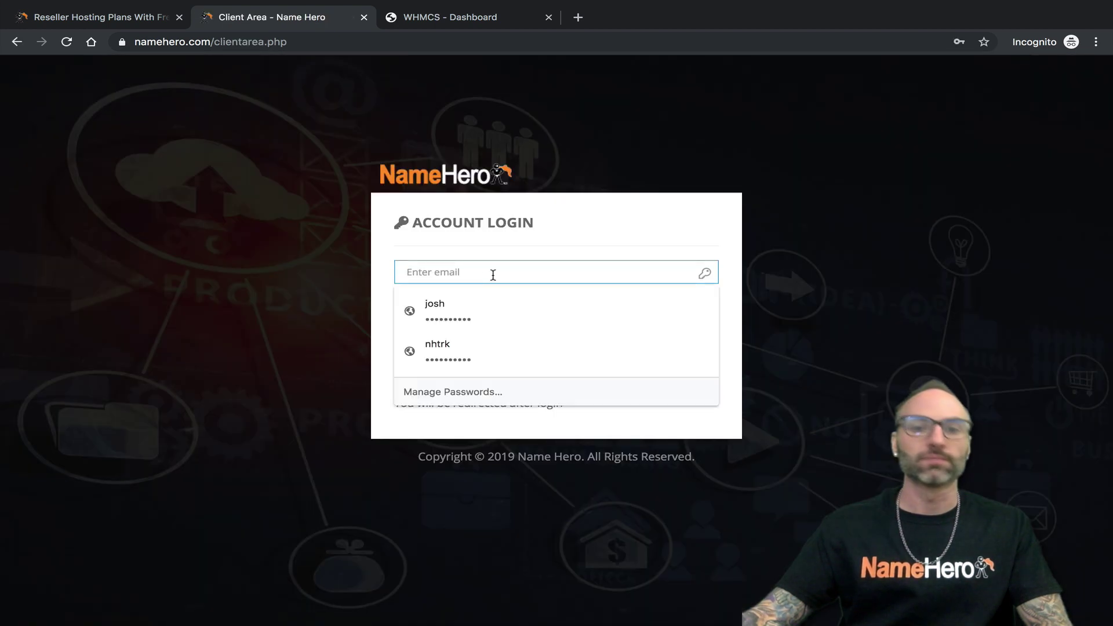
key("Tab")
type("••••••••••")
key("Return")
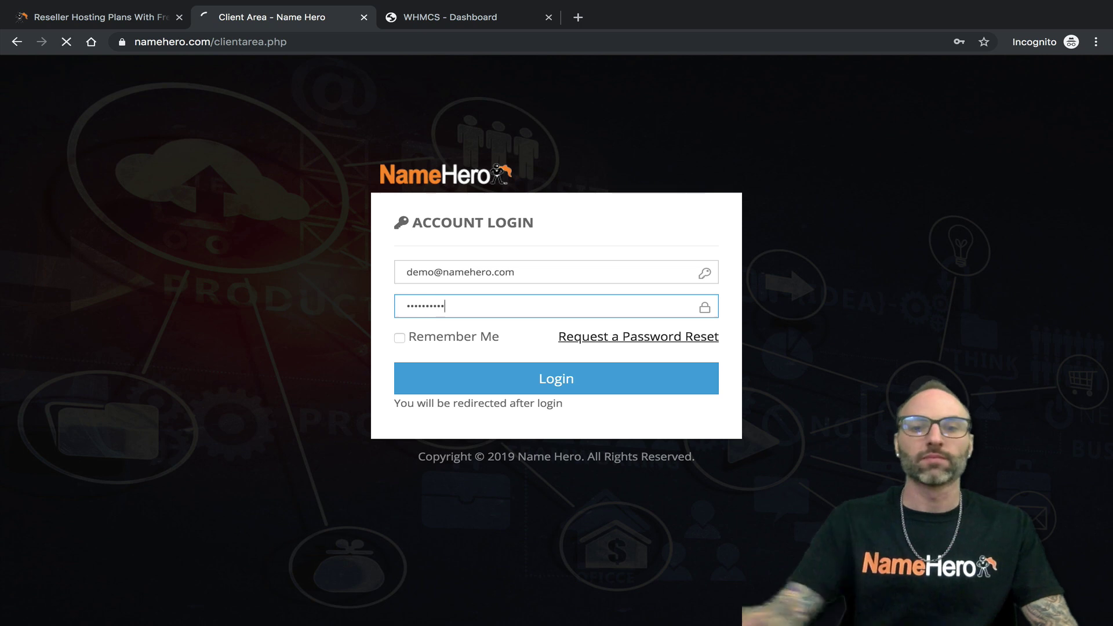
- After the incorrect-login error, re-enter the e-mail and password to reach the dashboard
key("Tab")
type("••••••••")
key("Return")
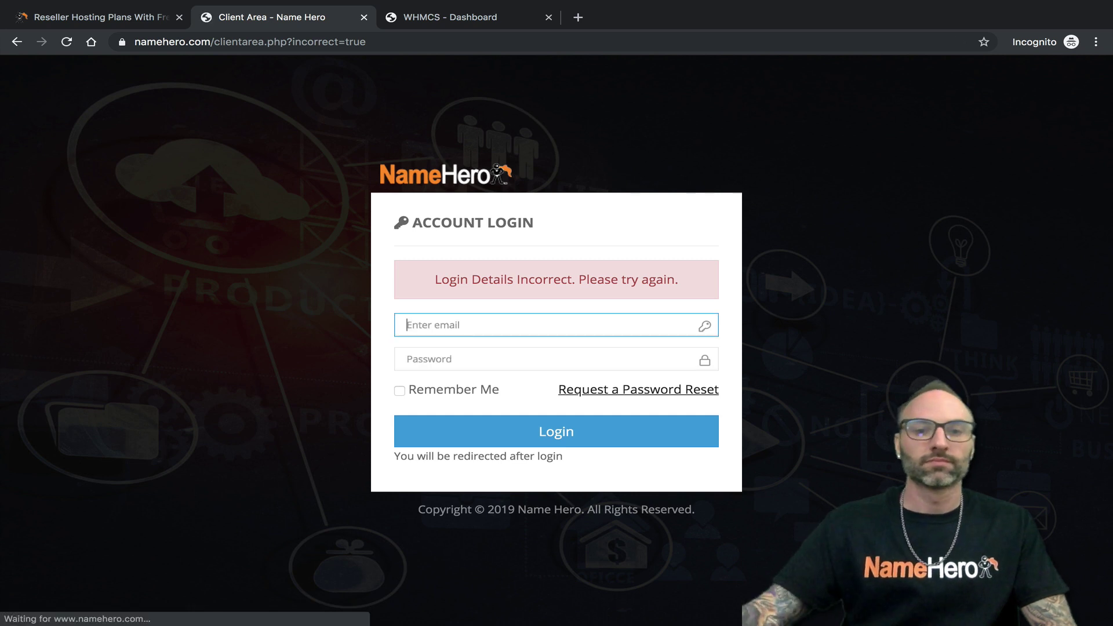
key("Tab")
type("•••••••••")
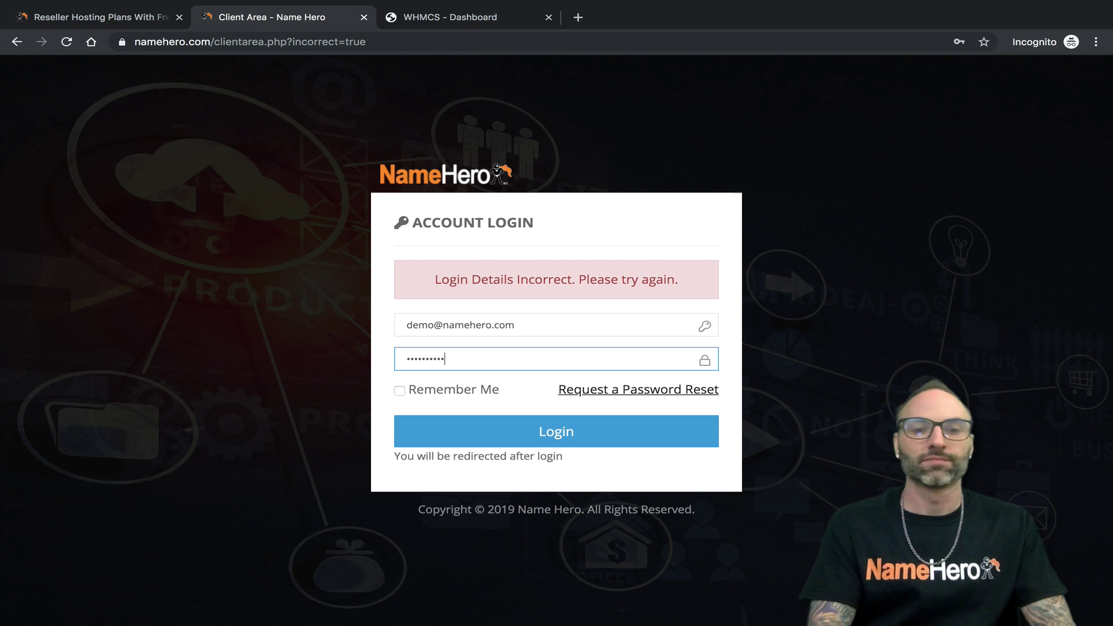
key("Return")
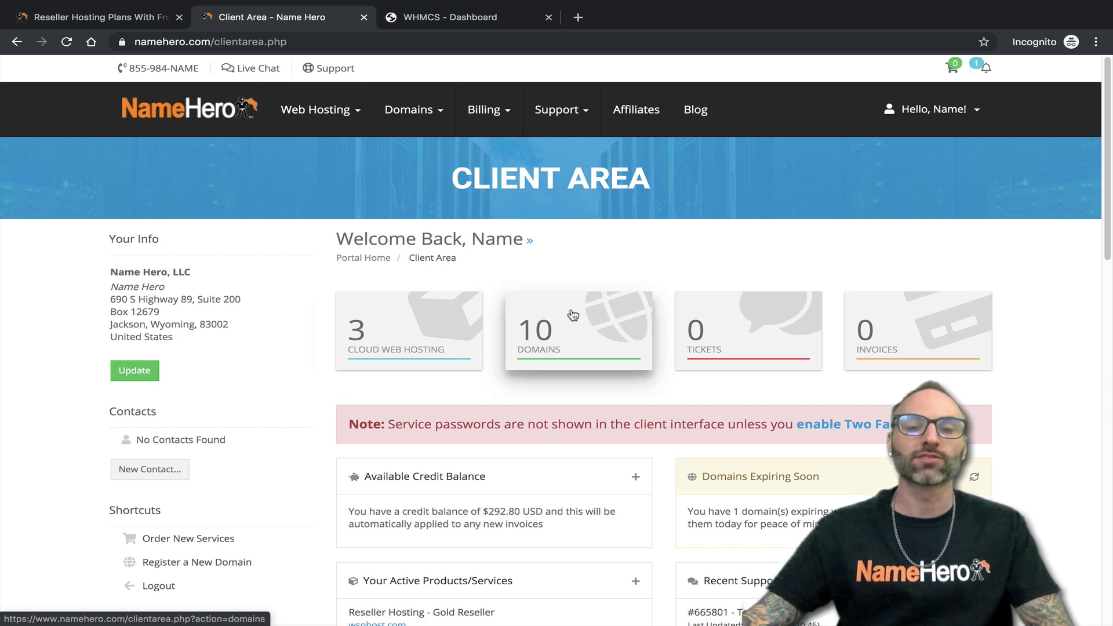
- Open the Gold Reseller (wsphost.com) product from the Cloud Web Hosting services list
left_click(387, 313)
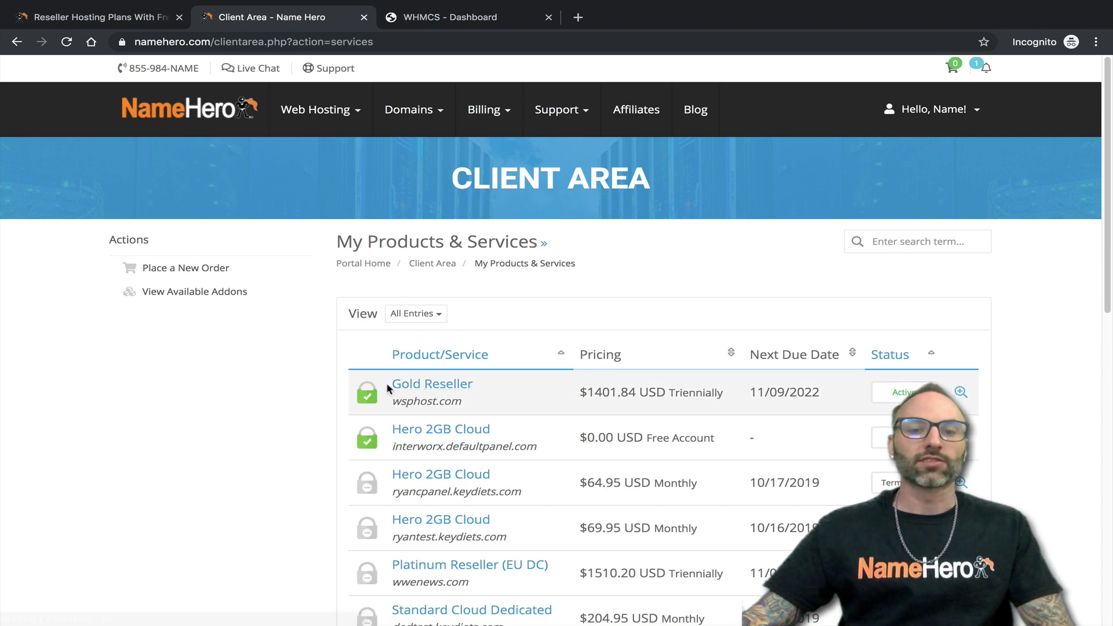
left_click_drag(468, 402, 394, 401)
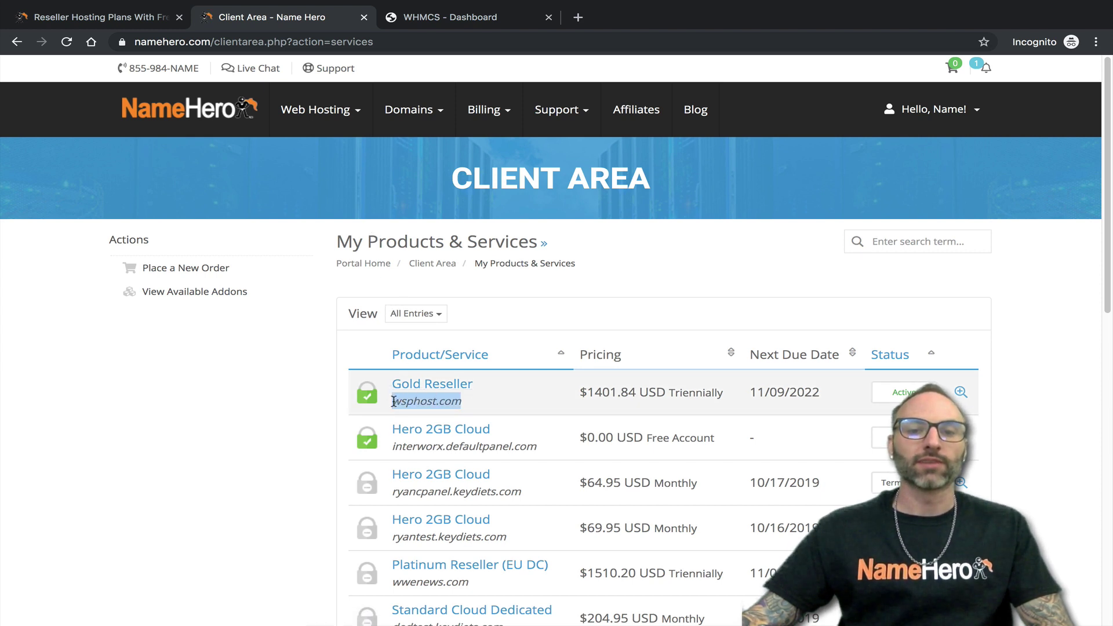
left_click(422, 385)
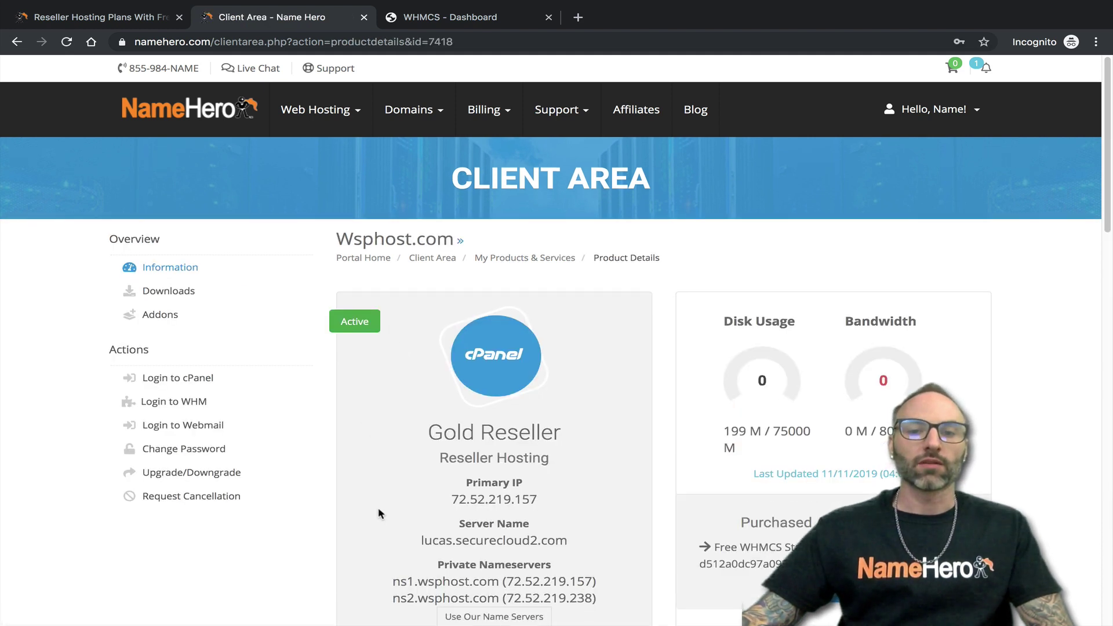
- Scroll to Private Nameservers and highlight the ns1 and ns2 wsphost.com entries
scroll(476, 435, "down", 1)
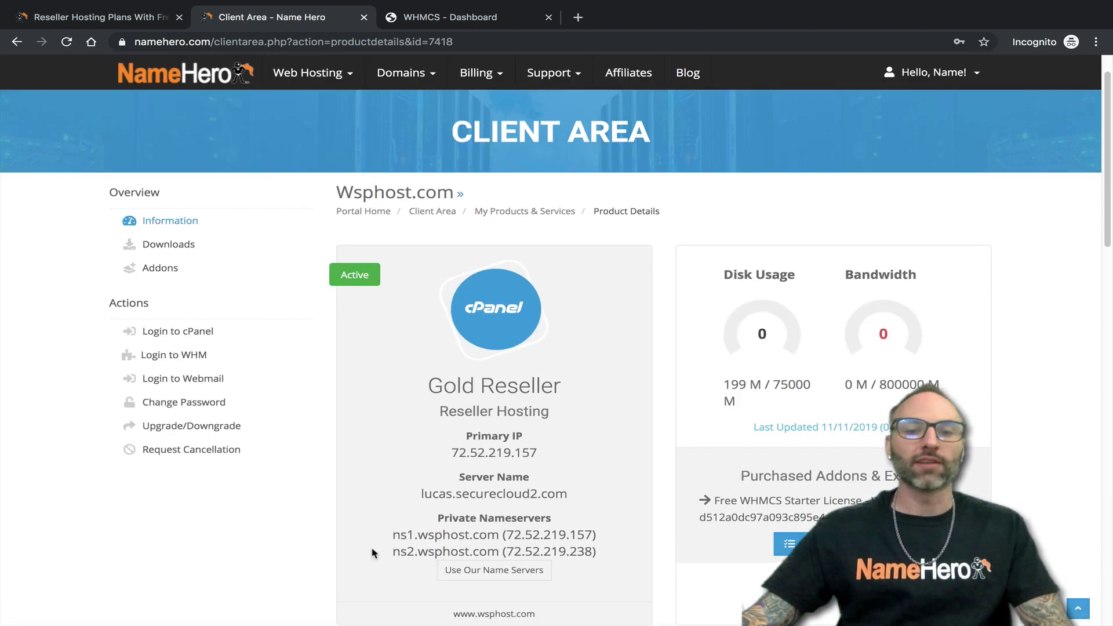
left_click_drag(392, 535, 592, 535)
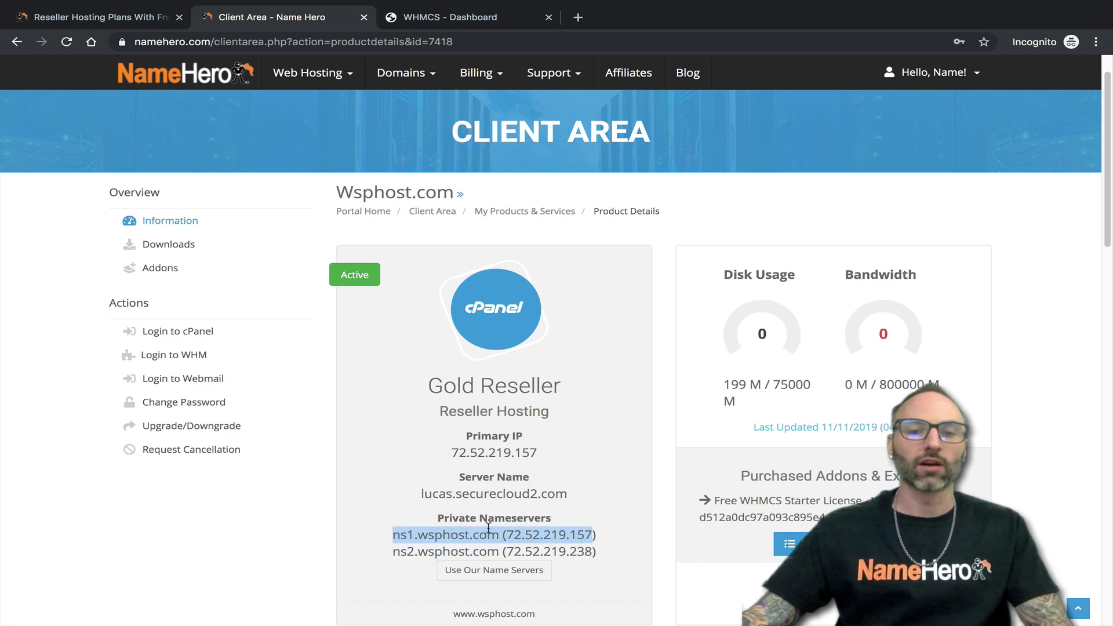
left_click_drag(418, 538, 487, 538)
left_click_drag(417, 554, 397, 535)
left_click(416, 548)
left_click(397, 537)
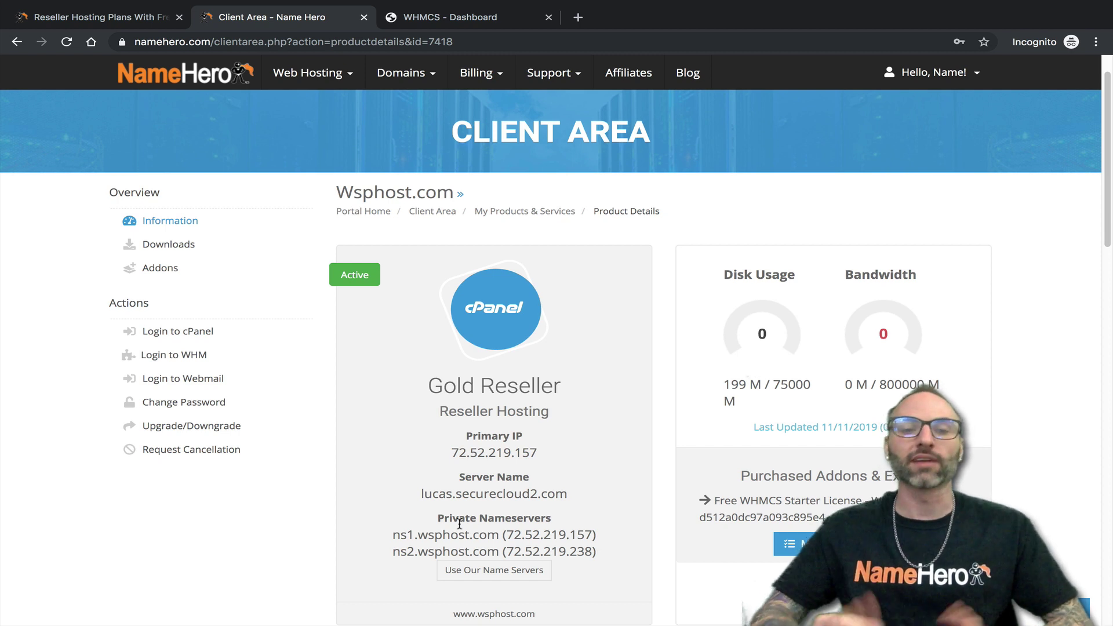
scroll(238, 313, "up", 1)
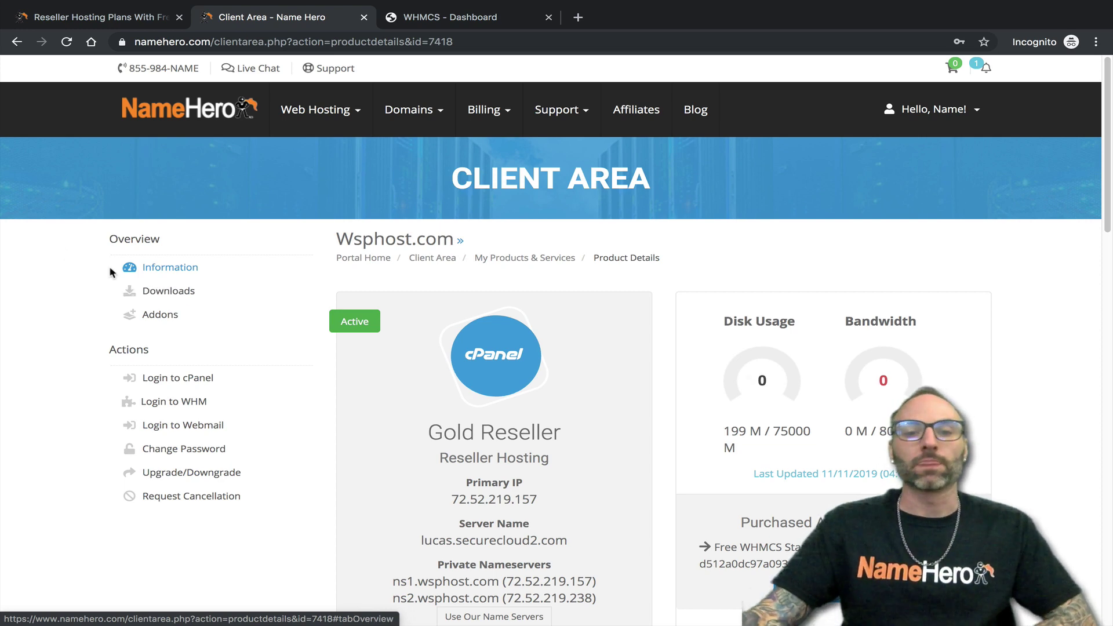
scroll(348, 296, "down", 1)
scroll(439, 477, "down", 3)
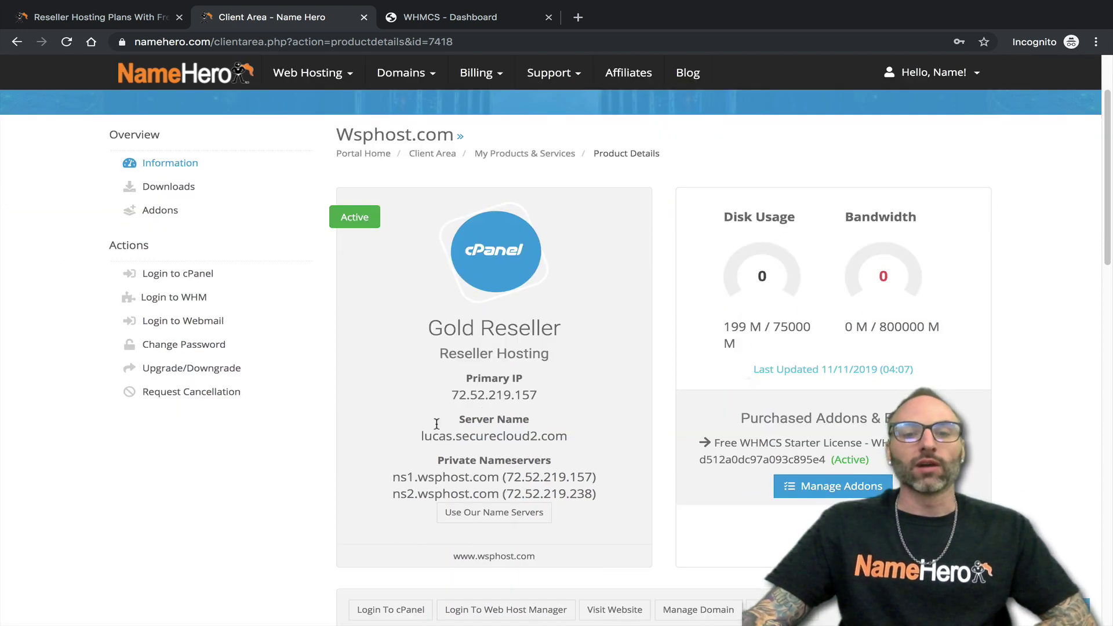
left_click(494, 514)
left_click_drag(438, 158, 354, 155)
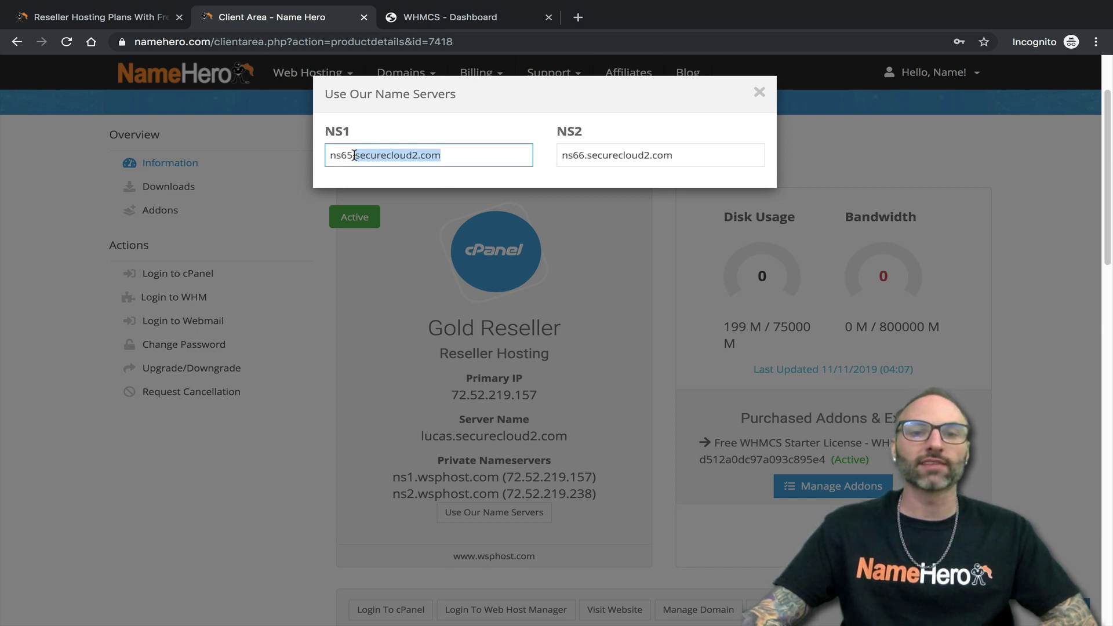
left_click_drag(692, 156, 341, 155)
left_click(340, 155)
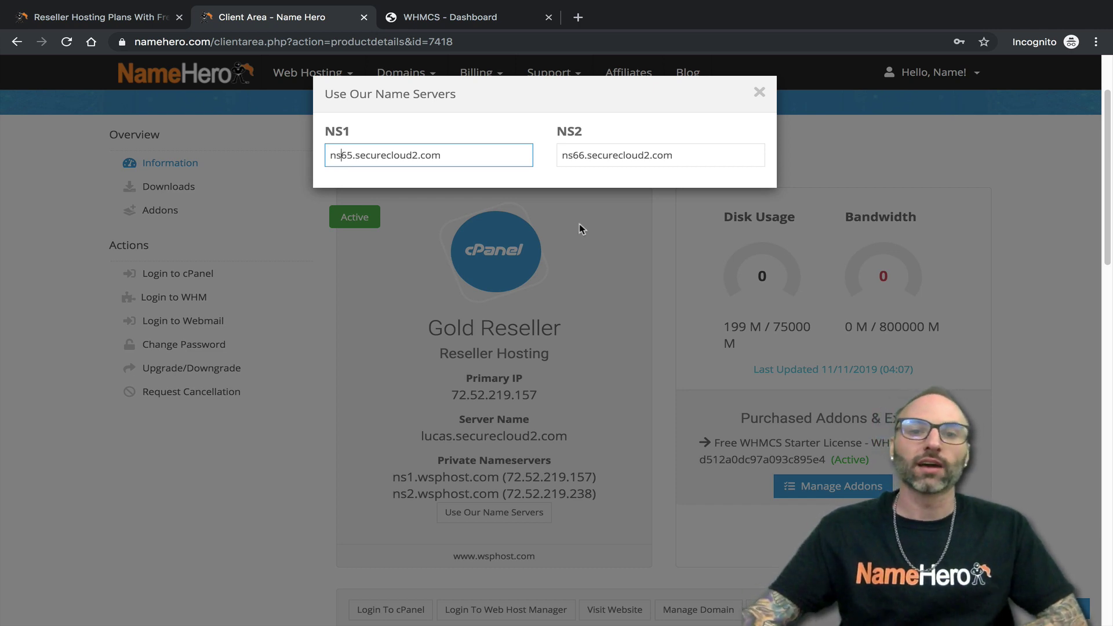
left_click_drag(355, 155, 447, 156)
left_click(435, 155)
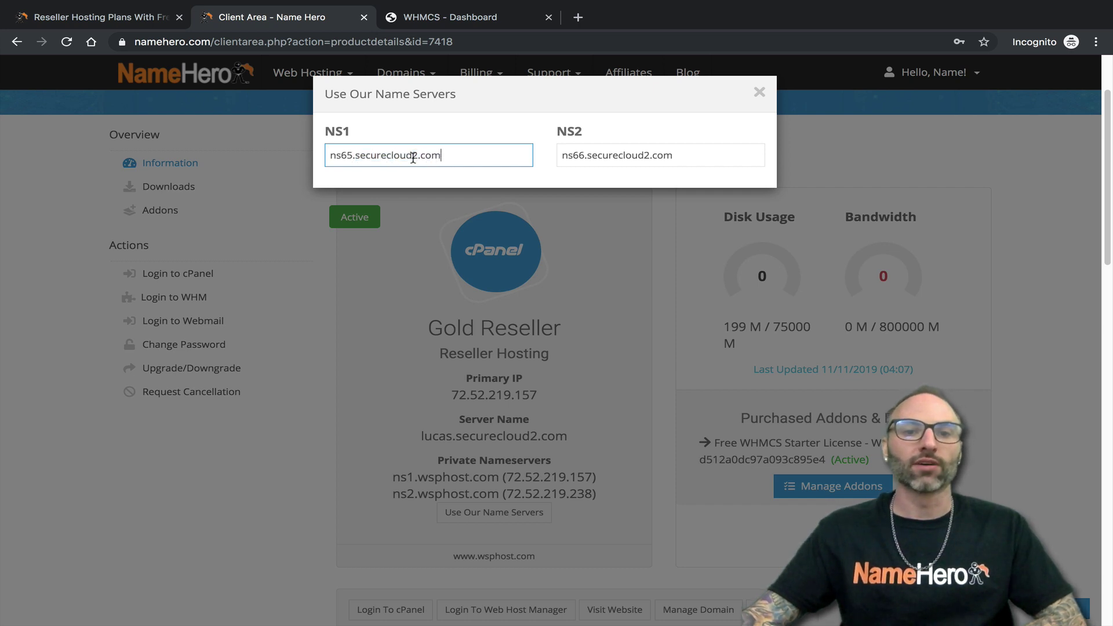
left_click_drag(356, 156, 440, 151)
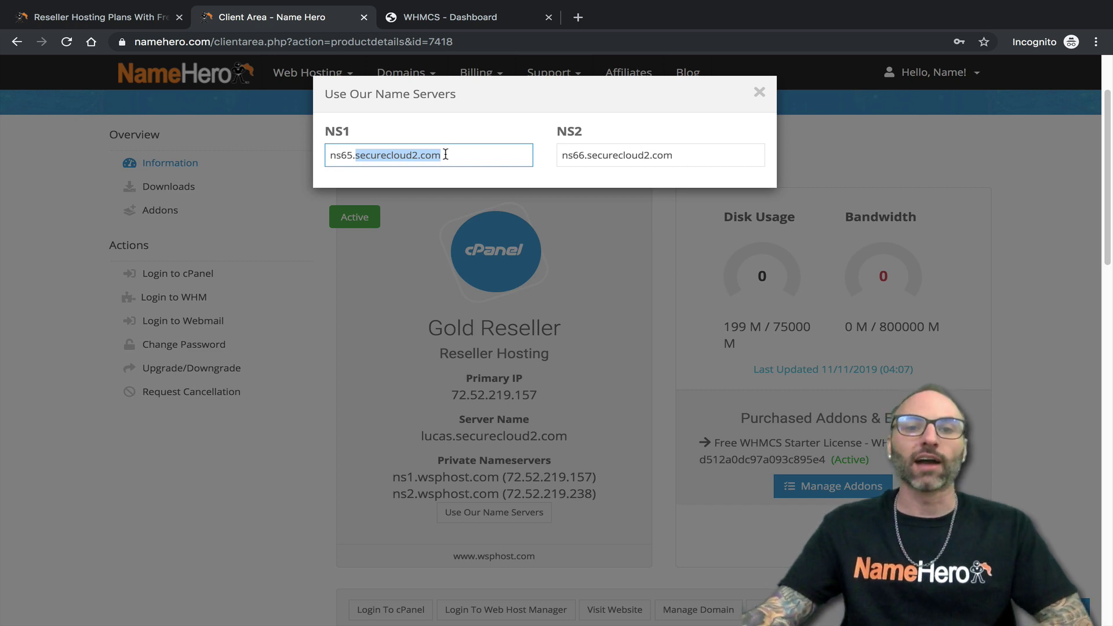
left_click(446, 150)
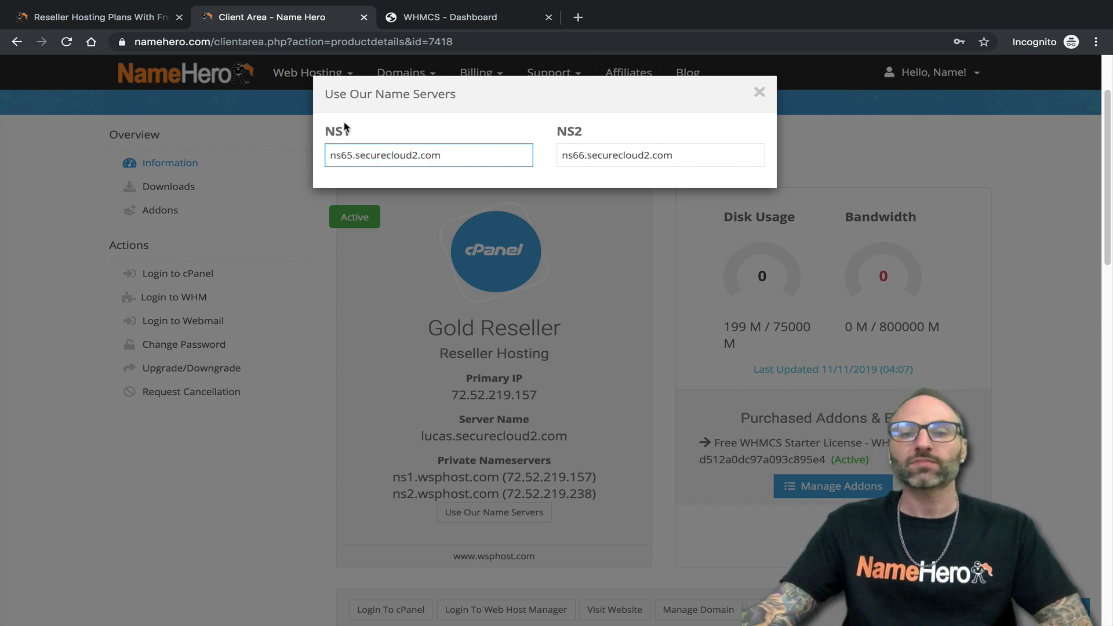
left_click_drag(444, 155, 349, 148)
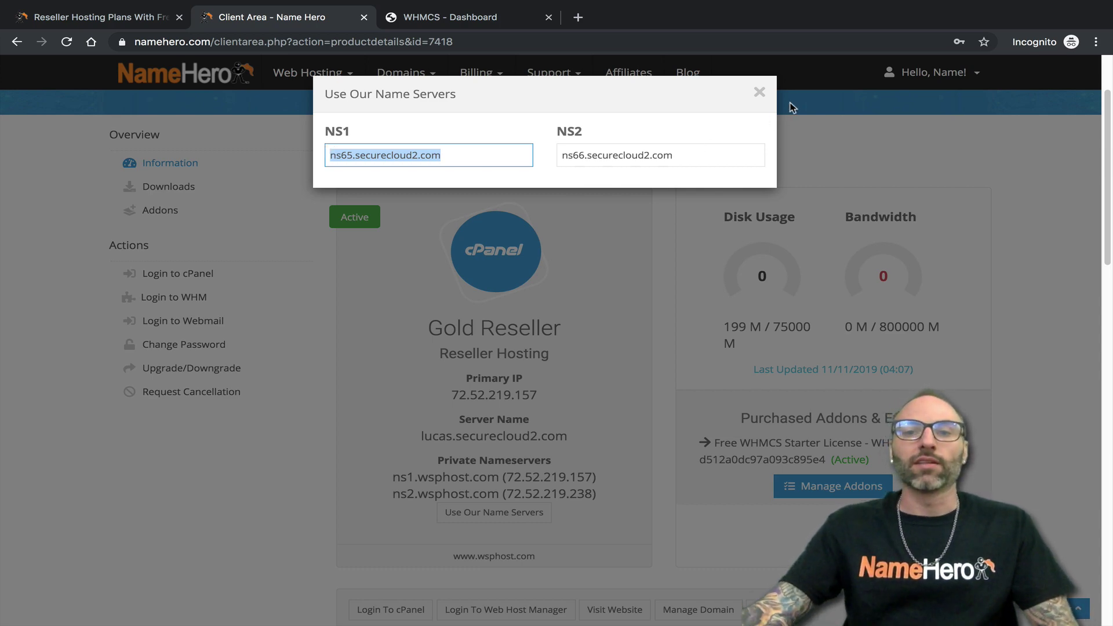
left_click(760, 92)
left_click_drag(393, 479, 392, 479)
scroll(380, 406, "down", 1)
left_click(392, 426)
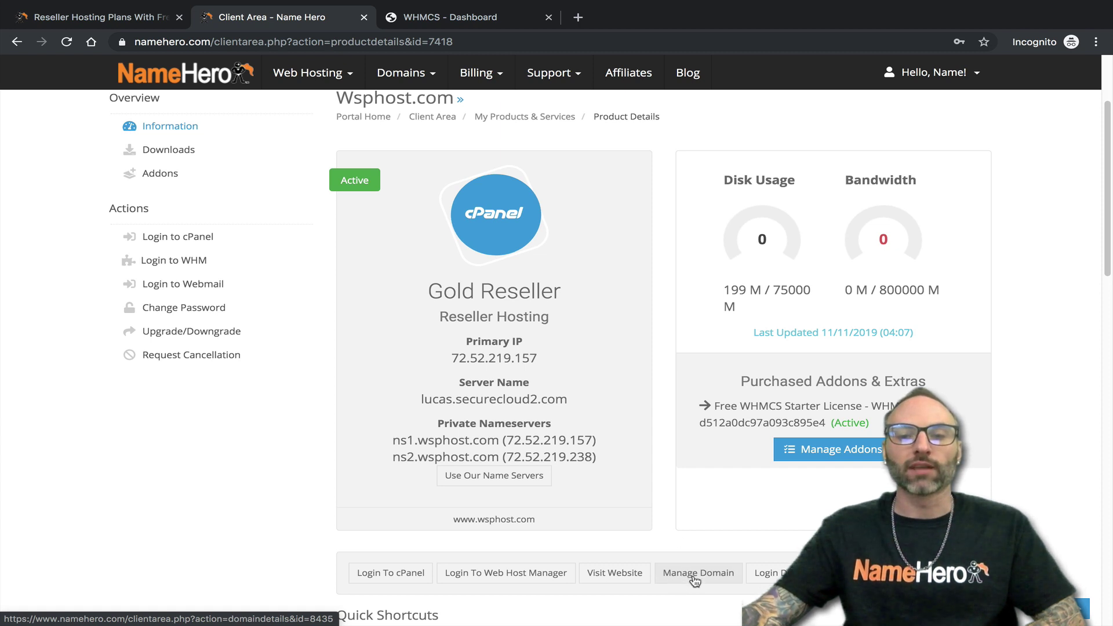
- Open Manage Domain for wsphost.com and switch to its new tab
left_click(697, 575)
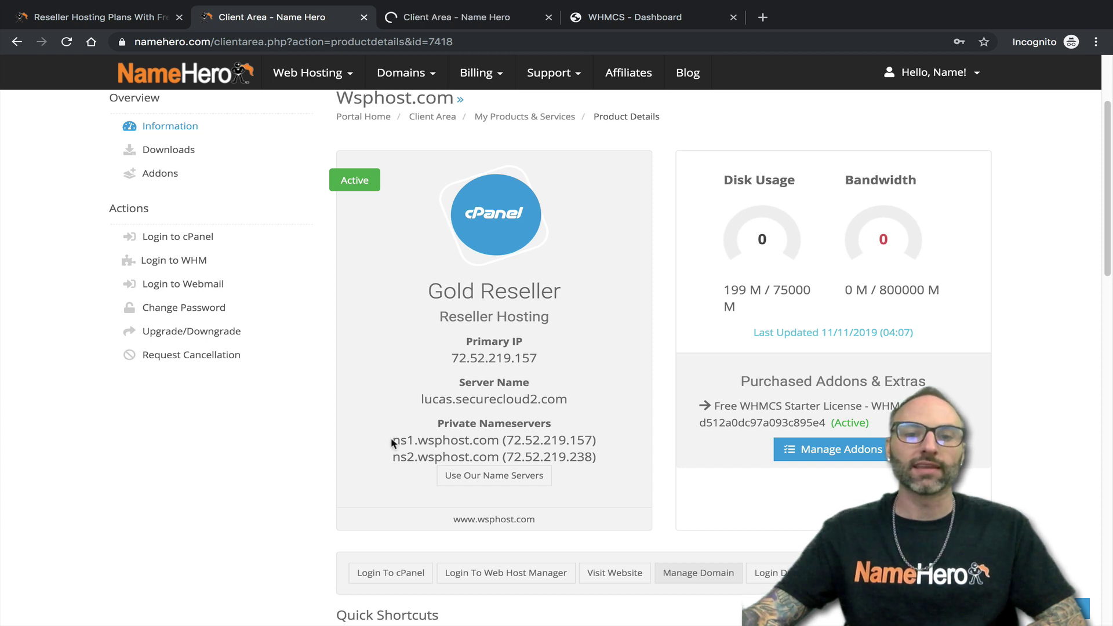
left_click(457, 18)
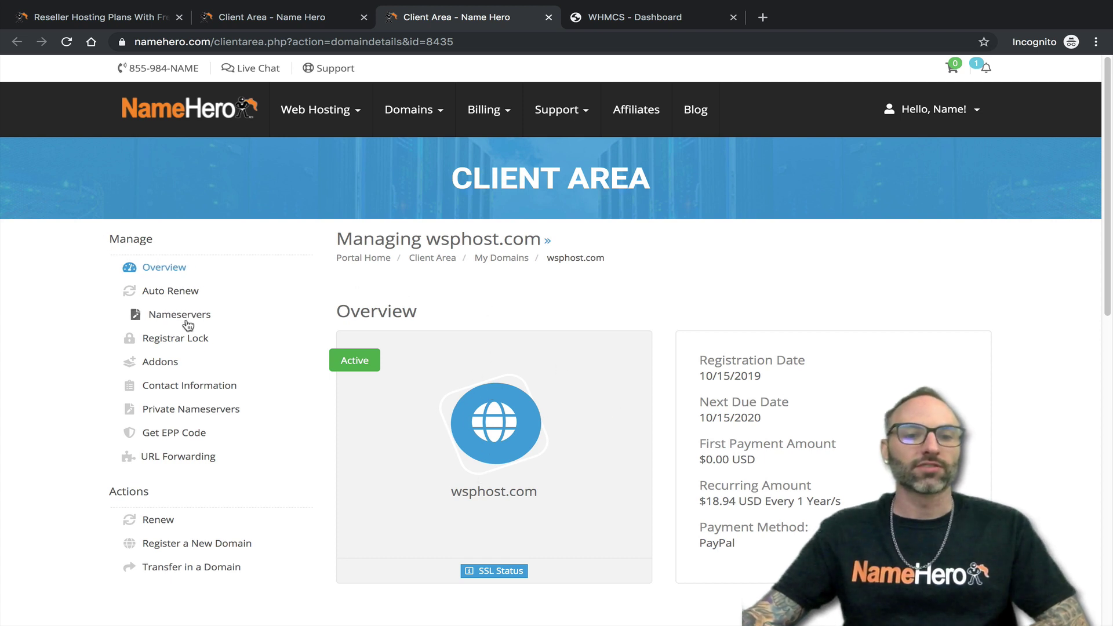
- Register nameserver ns1 with IP 72.52.219.157 copied from the product details
left_click(188, 415)
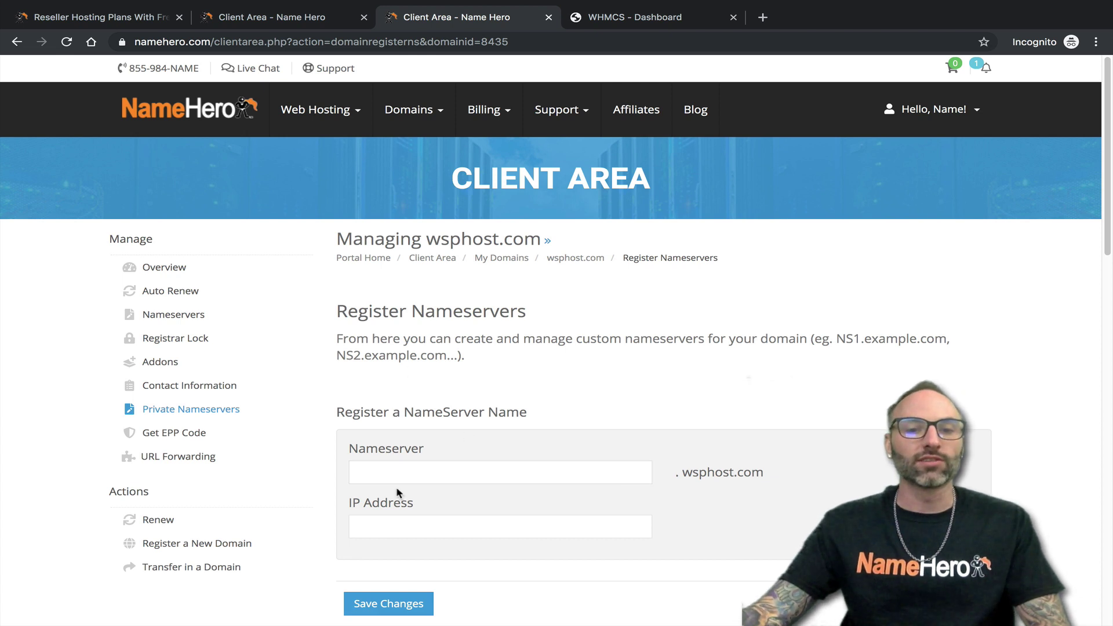
left_click(382, 475)
type("ns1")
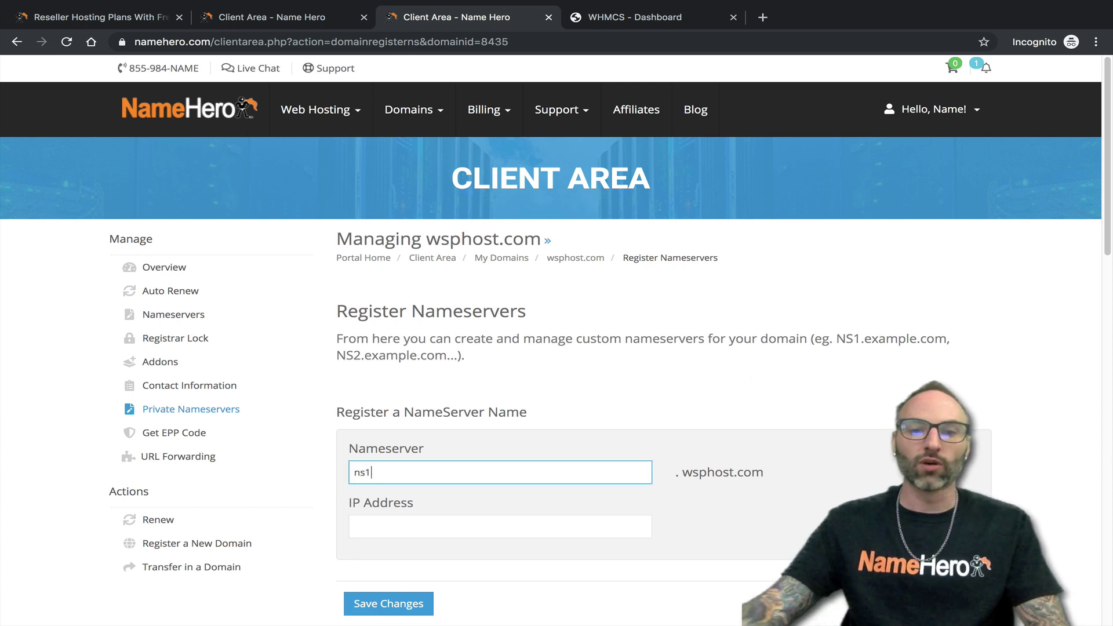
left_click(403, 523)
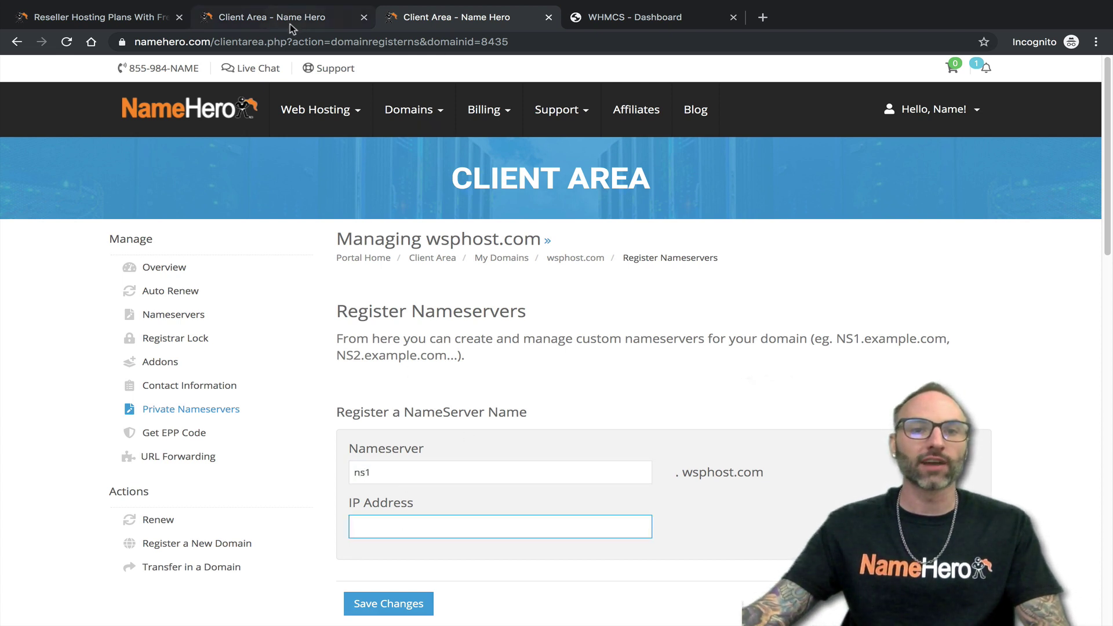
left_click(291, 22)
double_click(538, 442)
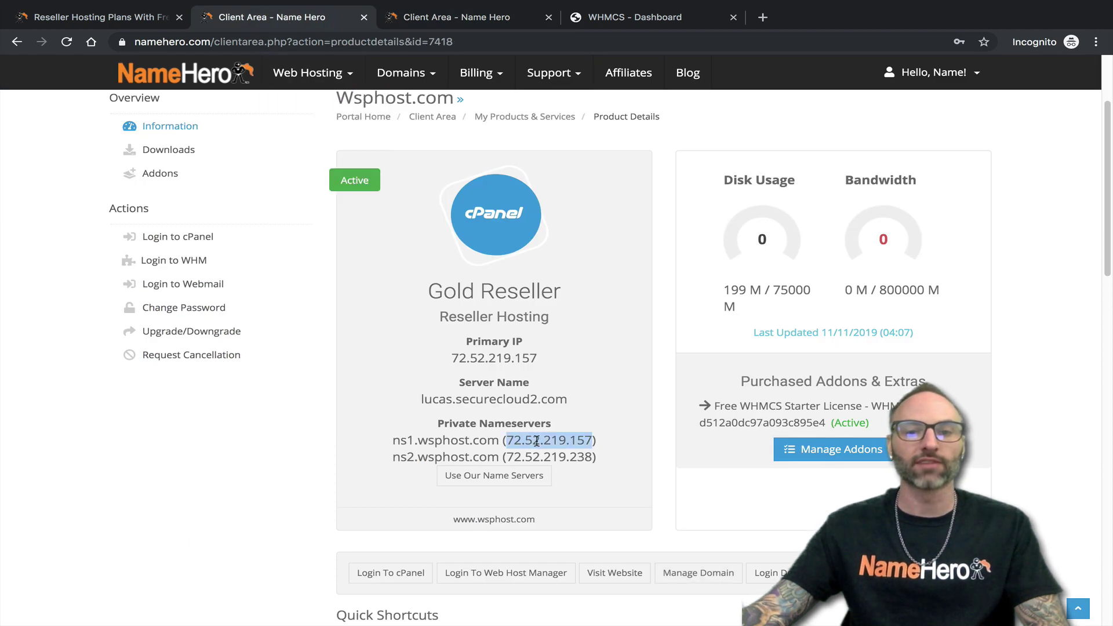
right_click(538, 442)
key("Return")
left_click(458, 17)
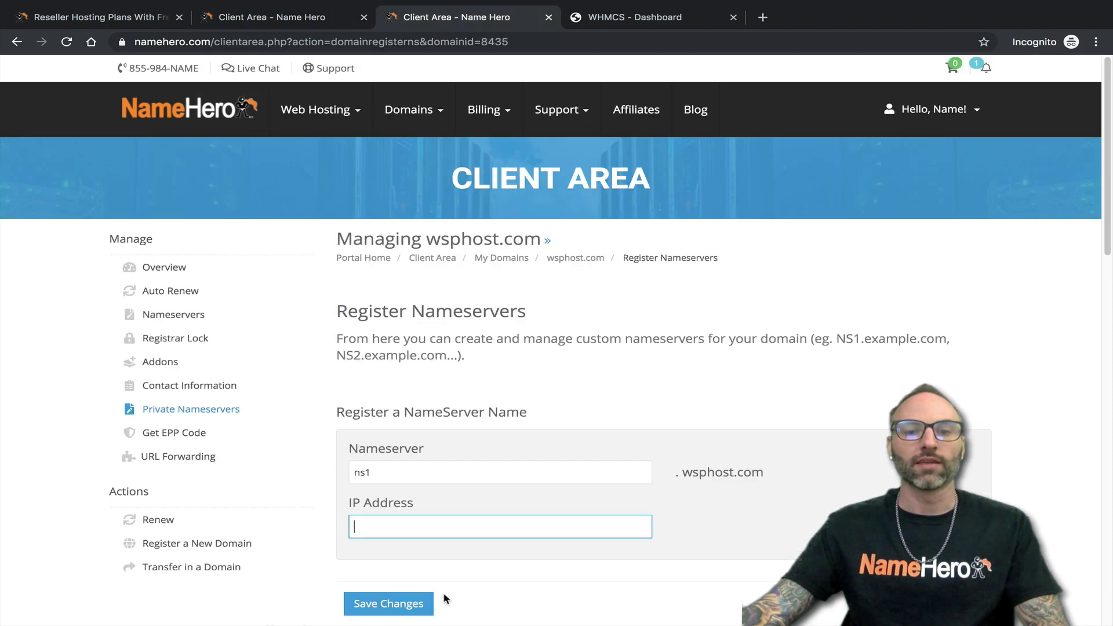
right_click(440, 527)
left_click(473, 508)
scroll(426, 530, "down", 1)
left_click(386, 589)
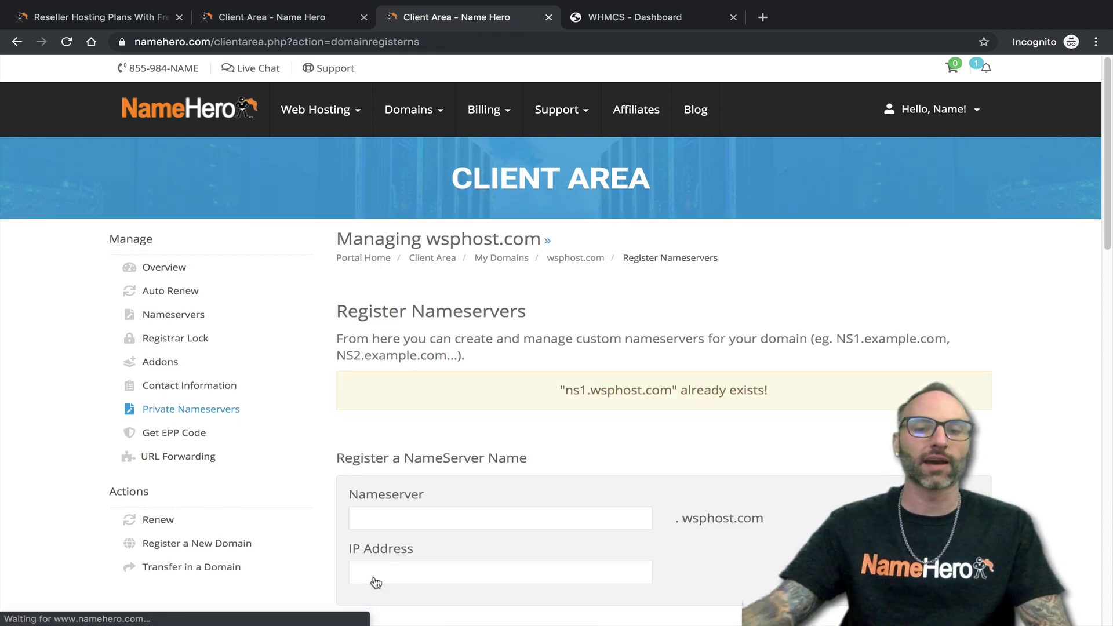
- Register nameserver ns2 with IP 72.52.219.238 copied from the product details
scroll(586, 389, "down", 1)
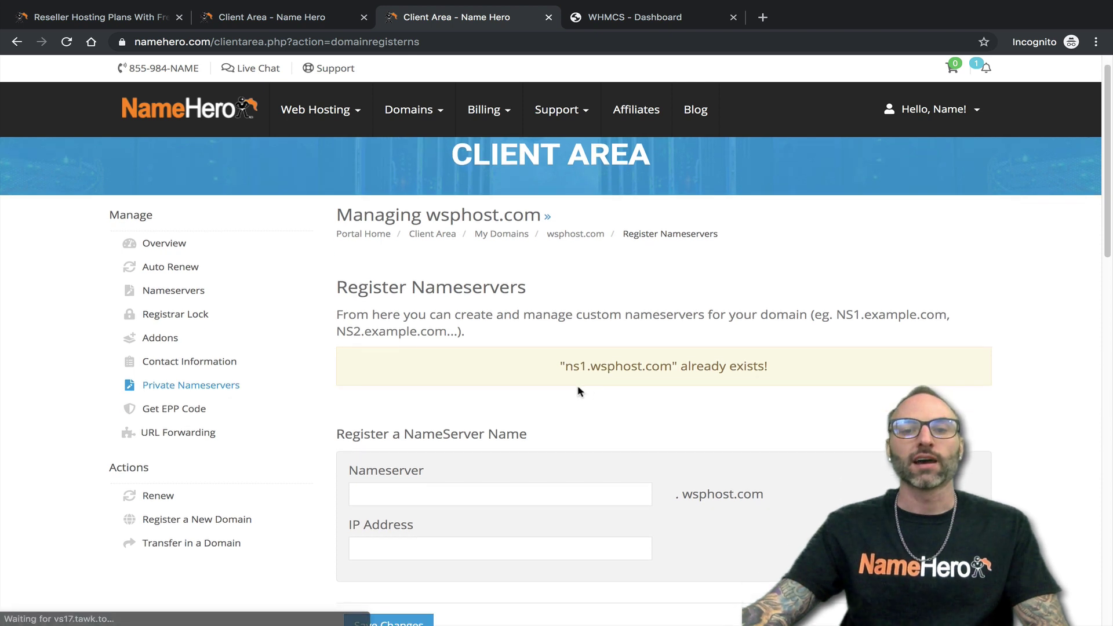
left_click(410, 490)
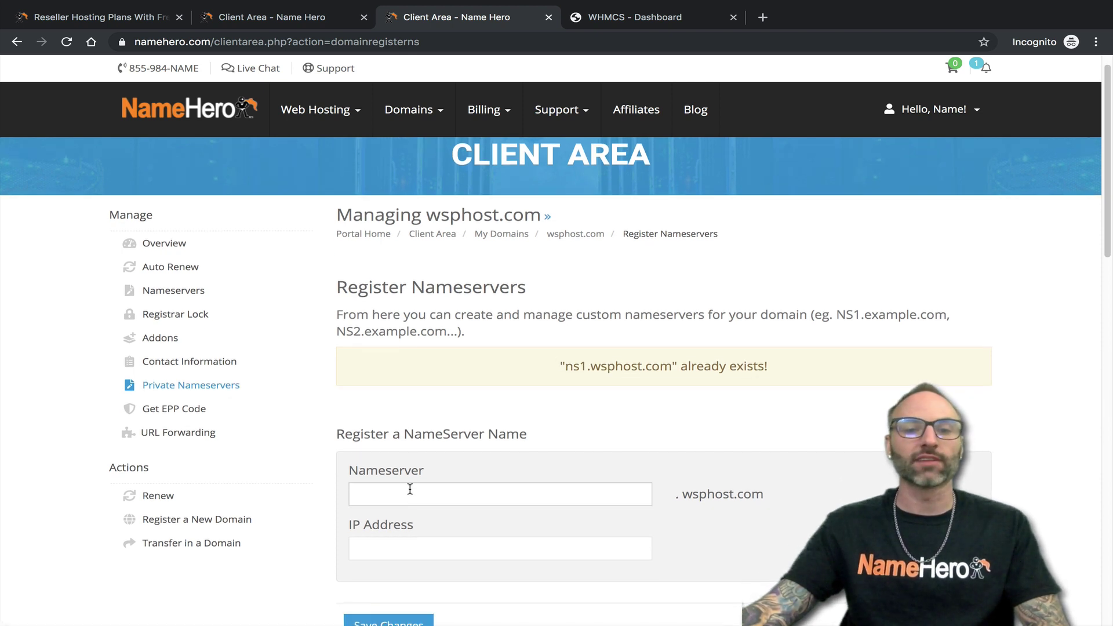
type("ns2")
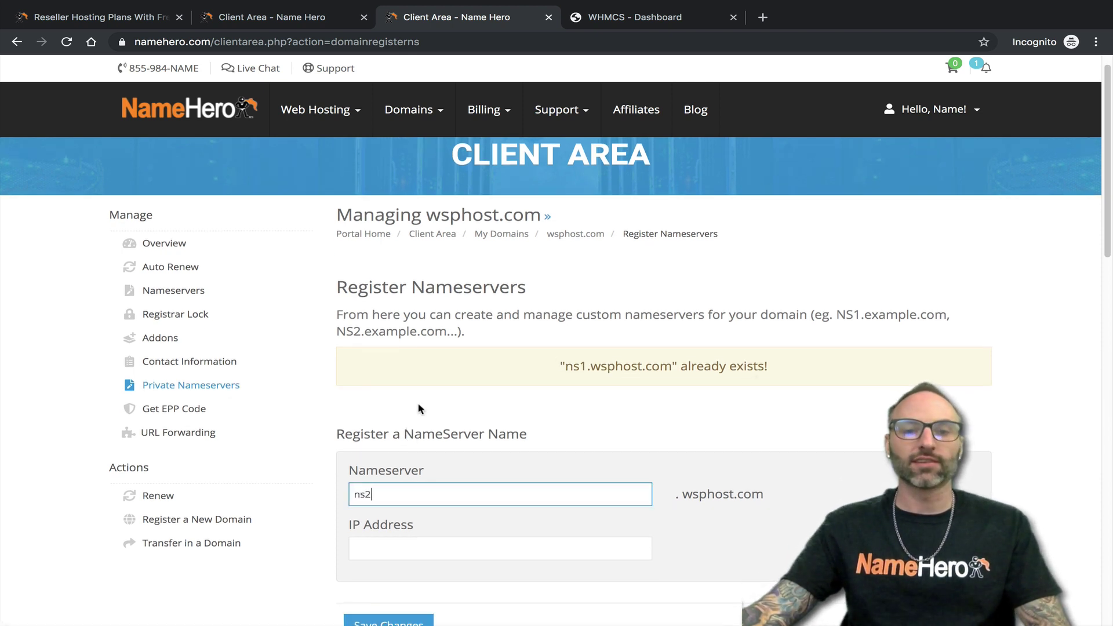
left_click(272, 17)
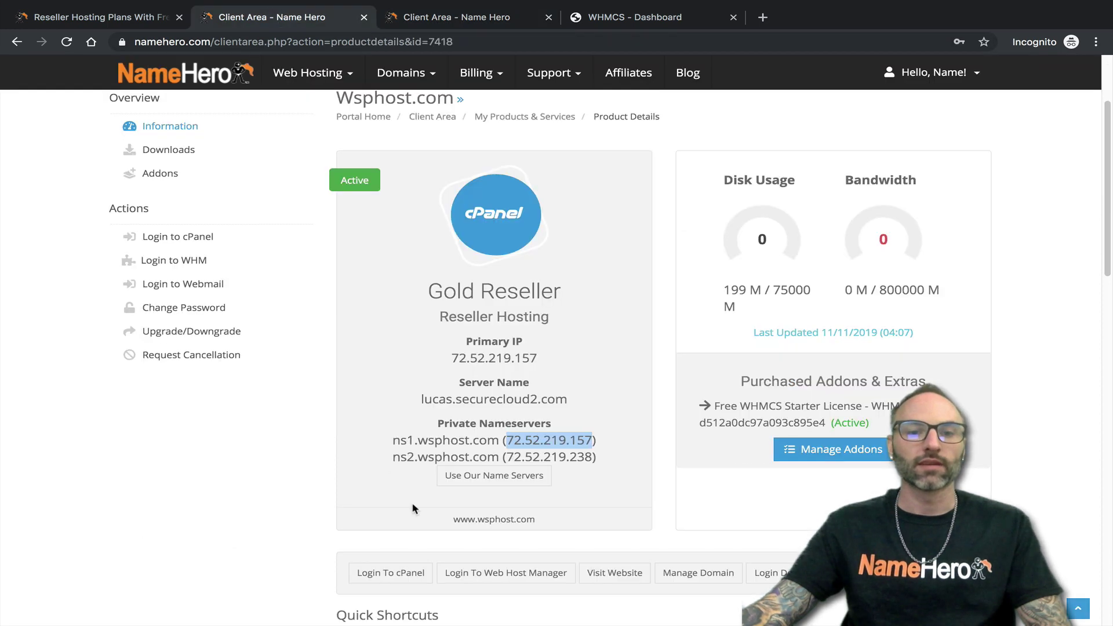
double_click(550, 458)
key("ctrl+c")
right_click(550, 458)
left_click(574, 484)
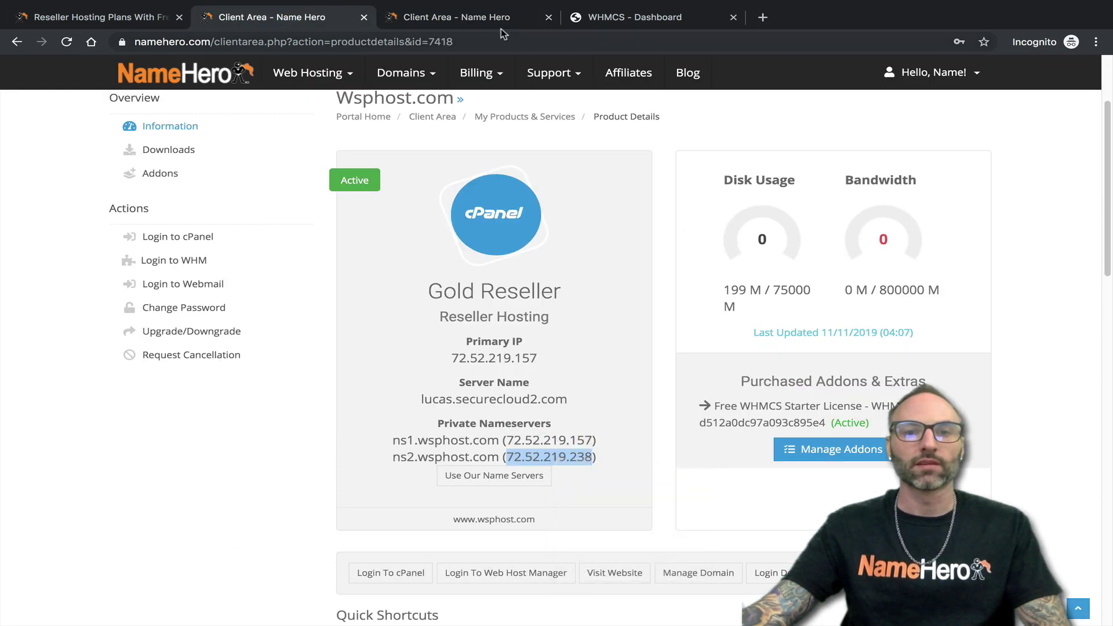
left_click(500, 22)
left_click(451, 549)
right_click(452, 548)
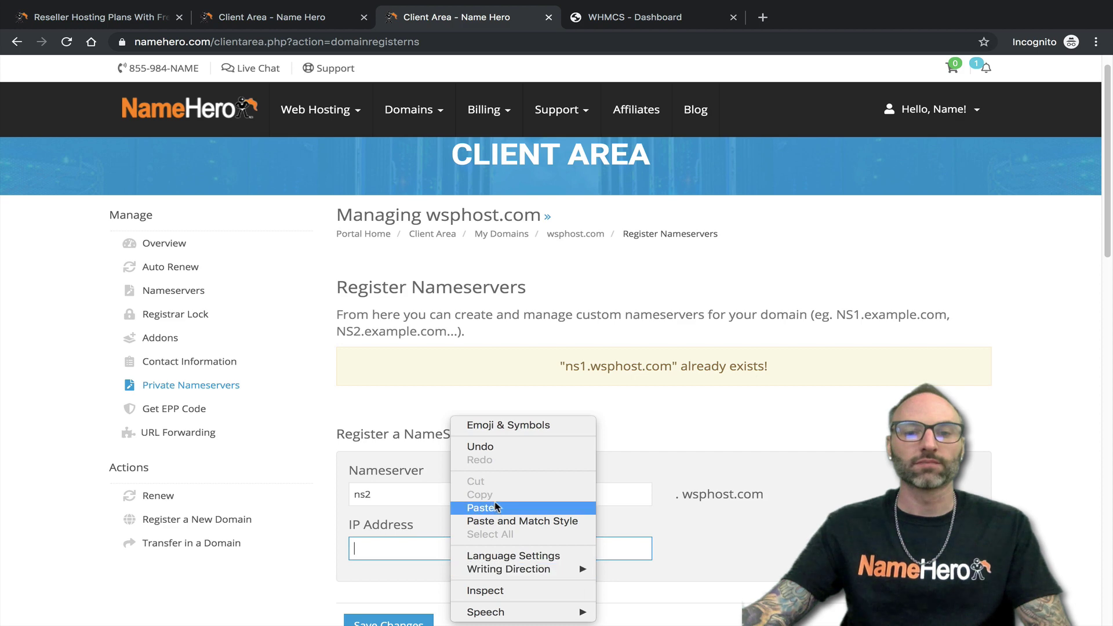
left_click(495, 508)
scroll(494, 508, "down", 4)
left_click(398, 401)
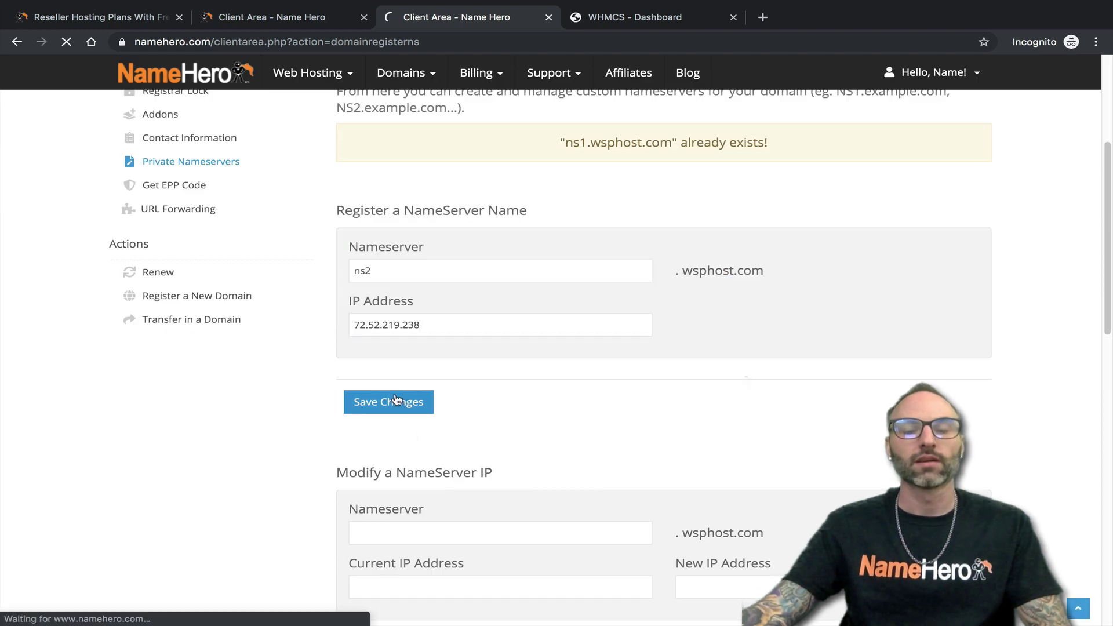
scroll(377, 383, "up", 5)
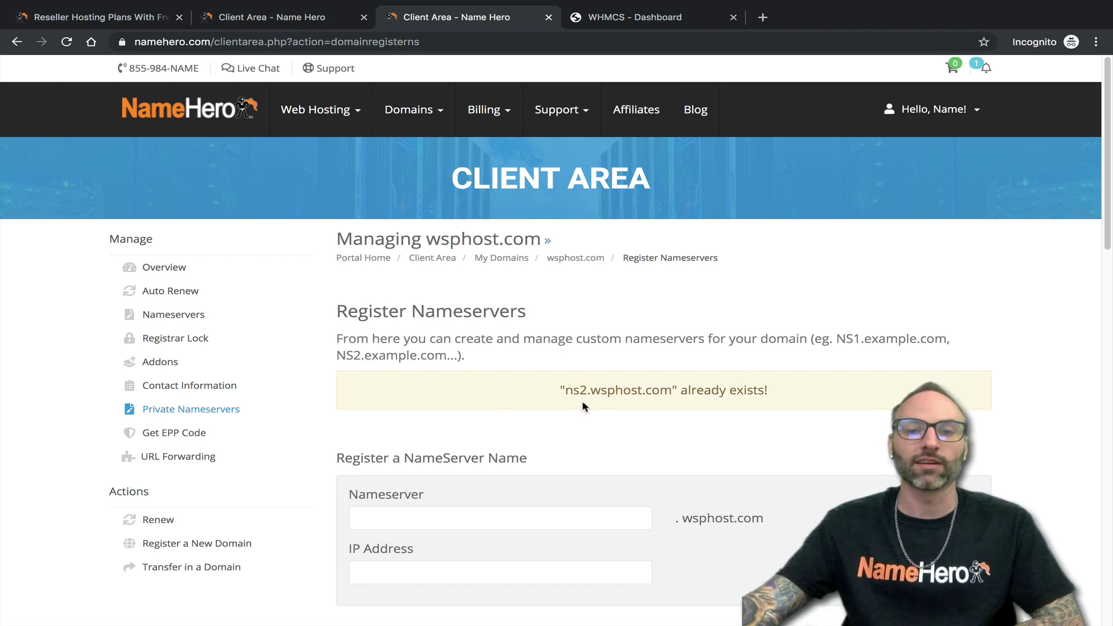
scroll(563, 390, "down", 1)
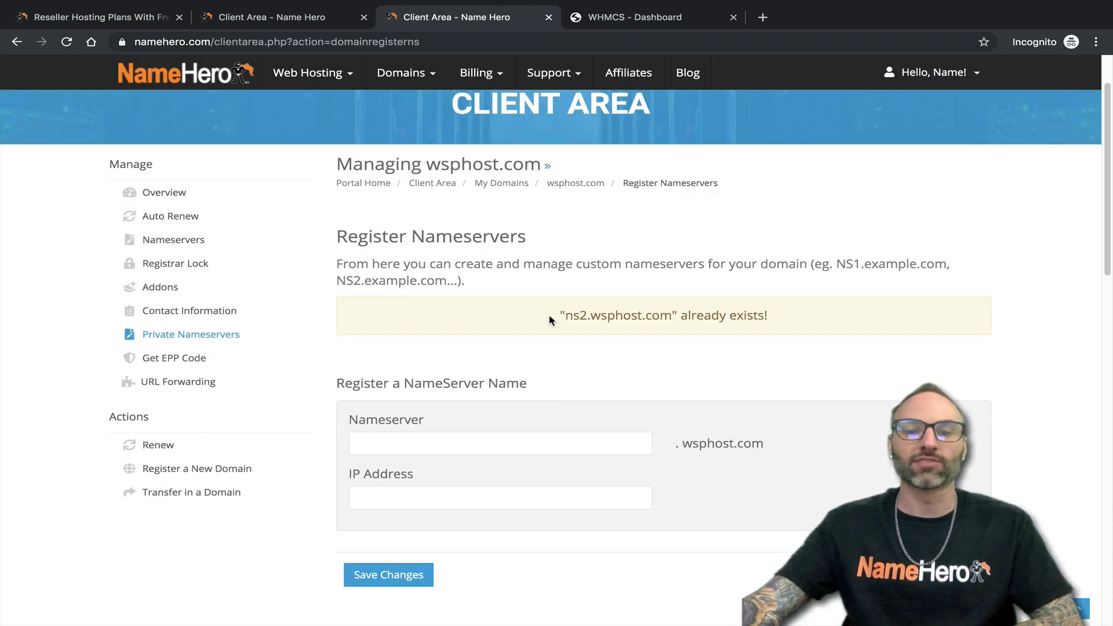
scroll(546, 320, "up", 1)
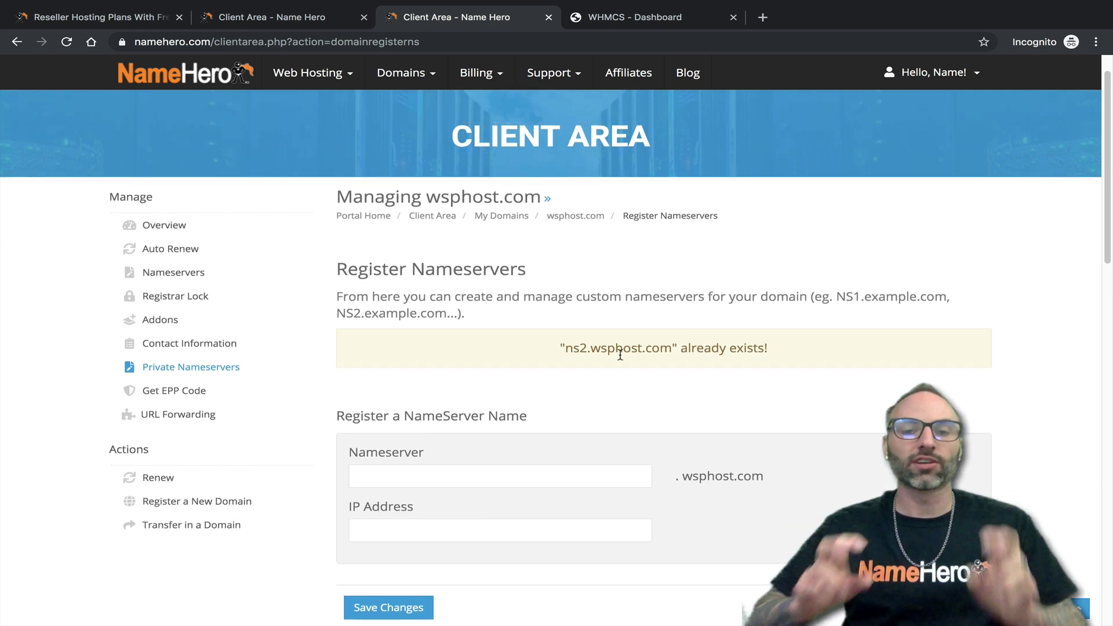
- Review the Nameservers page listing ns1.wsphost.com and ns2.wsphost.com, then return to product details
left_click(194, 273)
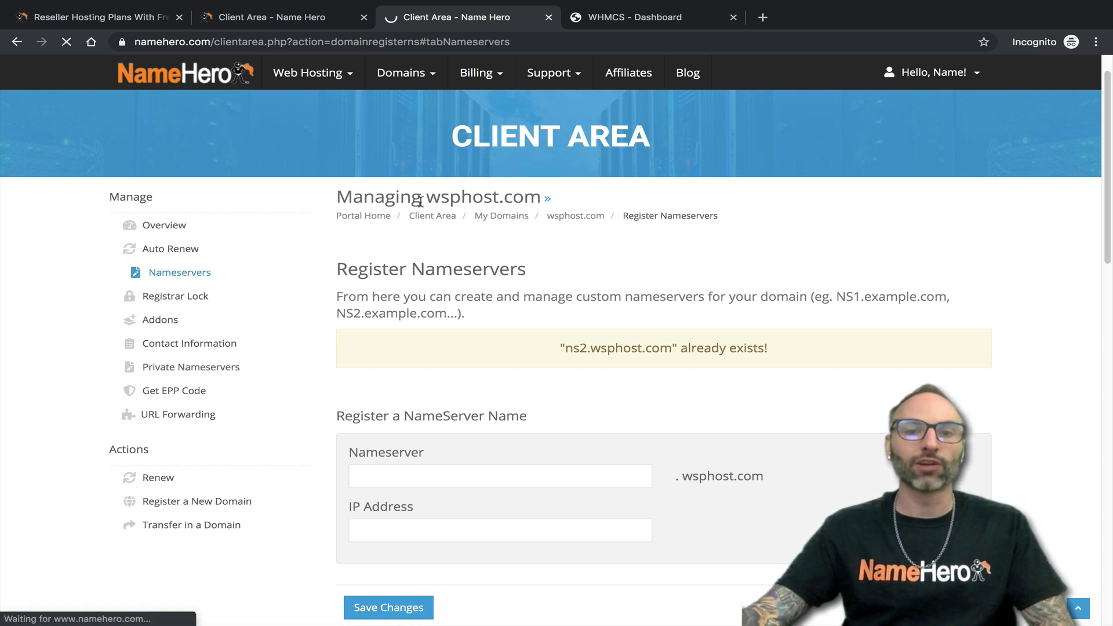
left_click_drag(426, 200, 500, 200)
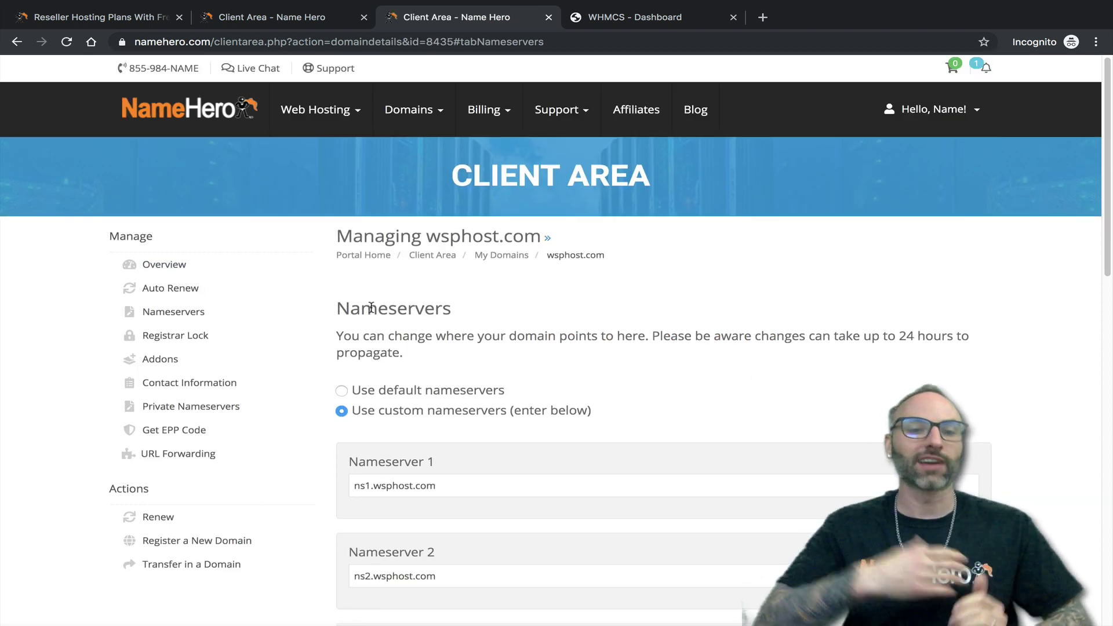
scroll(382, 316, "down", 1)
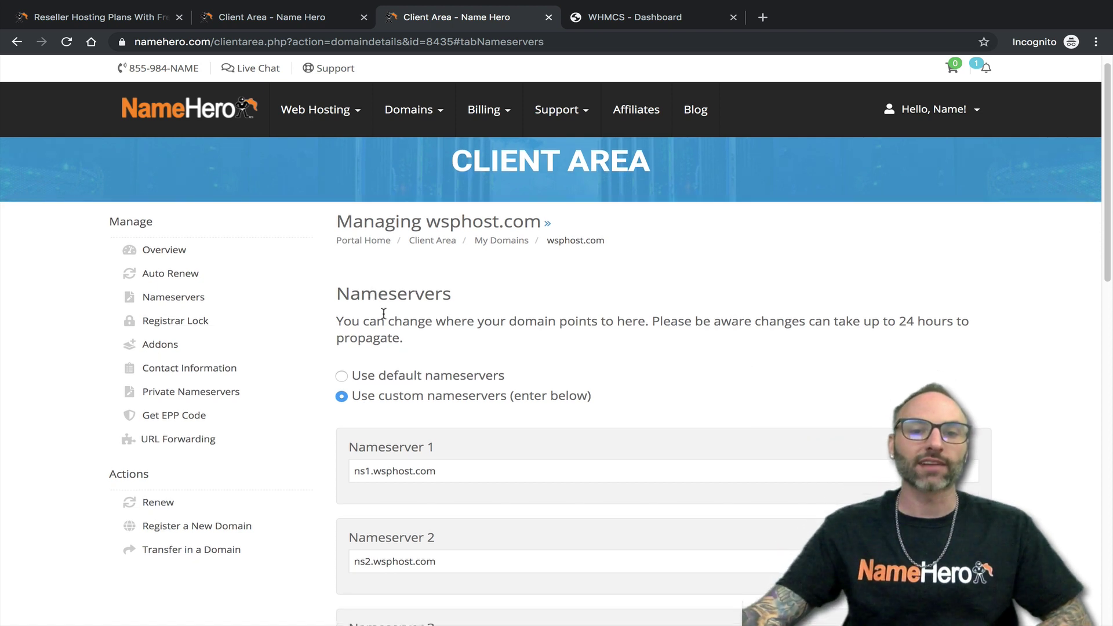
left_click_drag(441, 453, 348, 451)
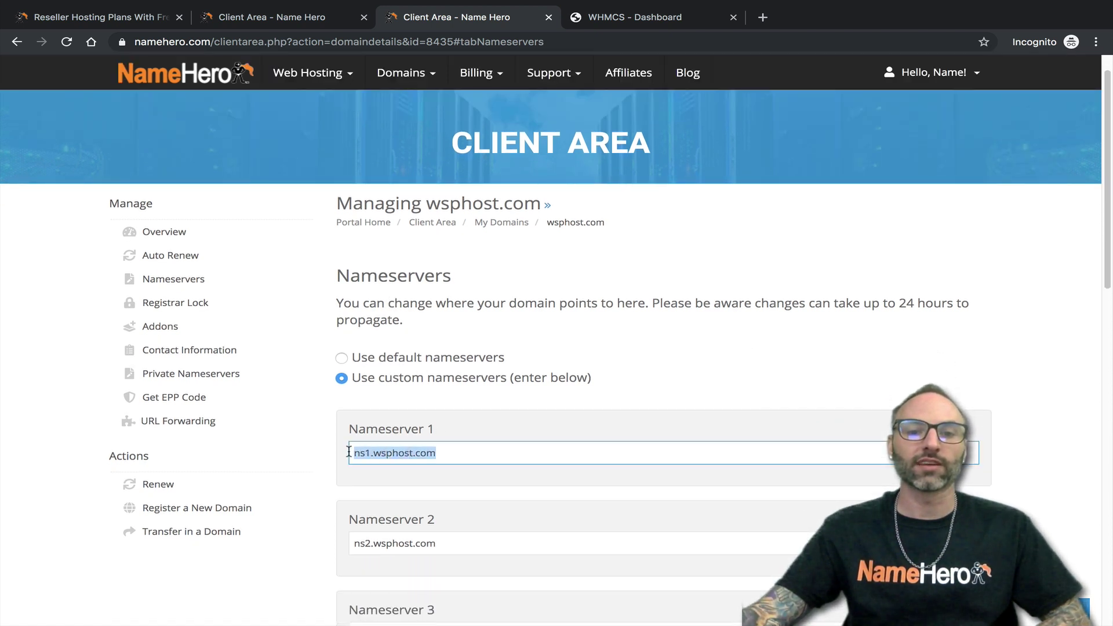
left_click_drag(458, 544, 348, 538)
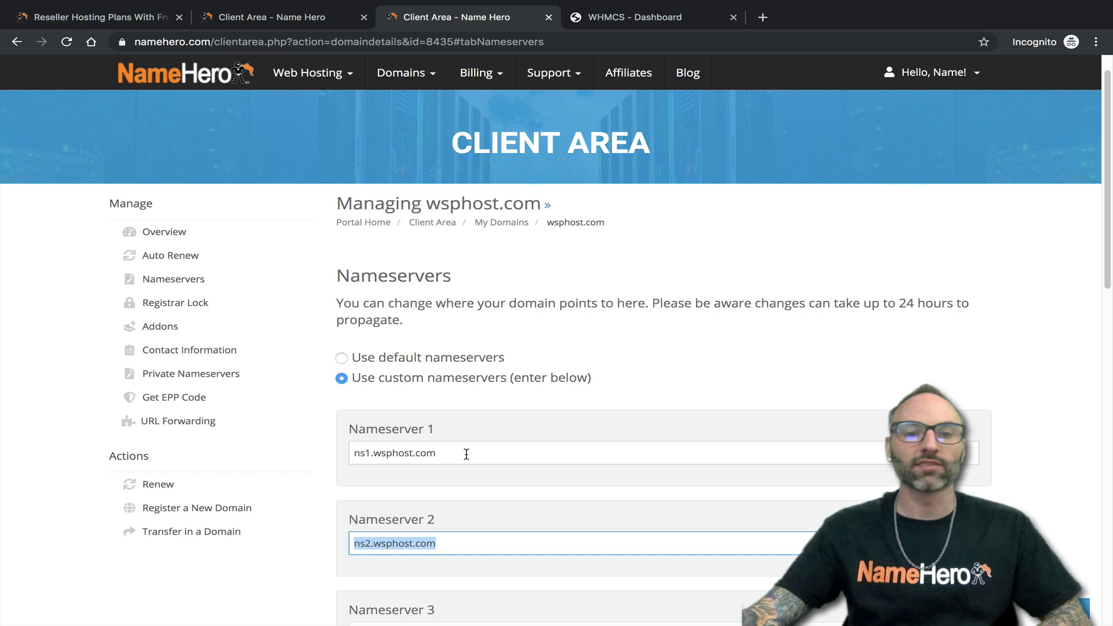
left_click_drag(459, 453, 330, 442)
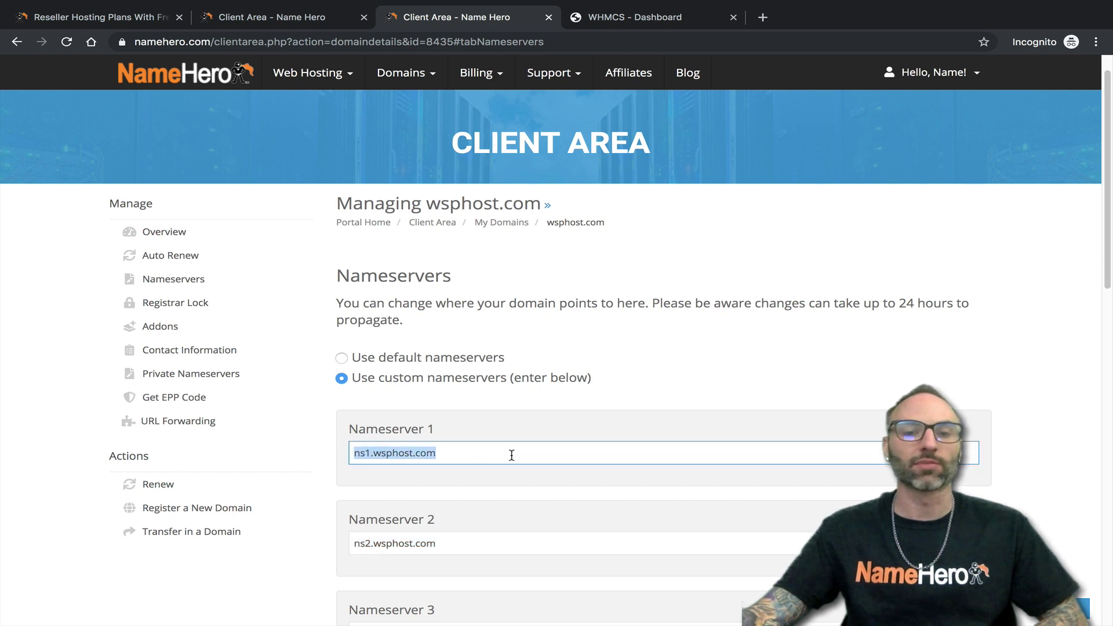
left_click(477, 456)
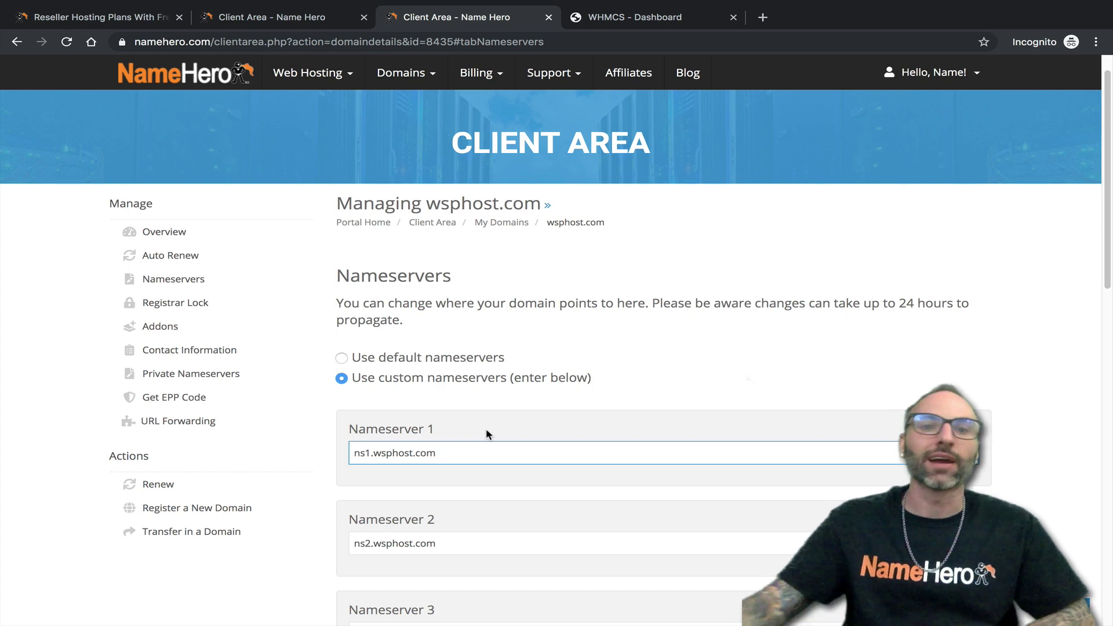
left_click(281, 21)
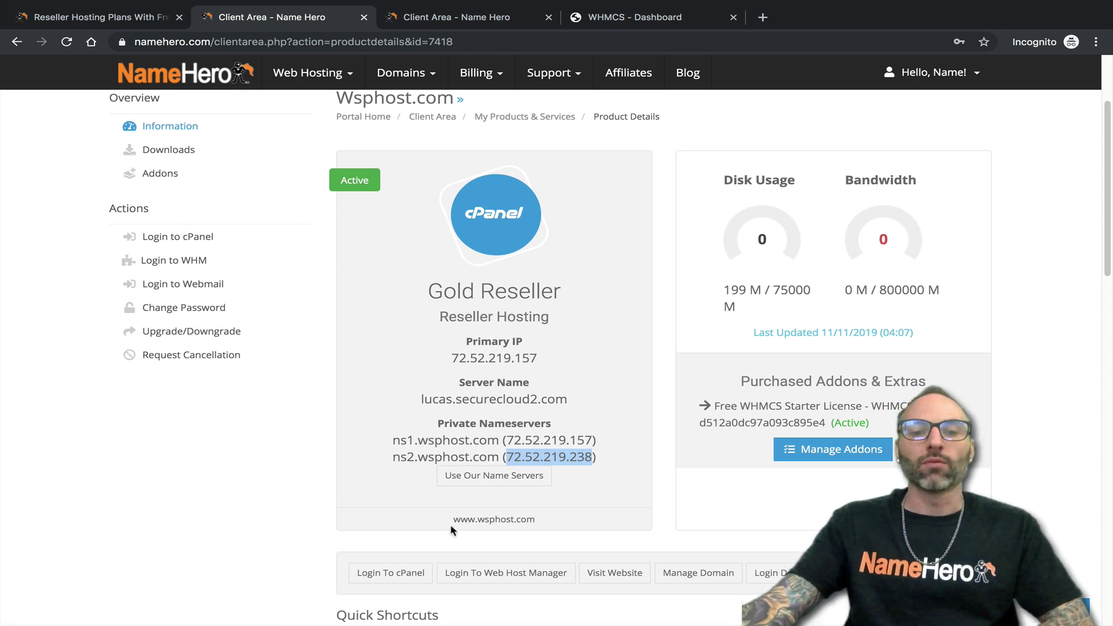
- Log in to WHM, search 'ns' in the sidebar, and open Edit DNS Zone
left_click(473, 574)
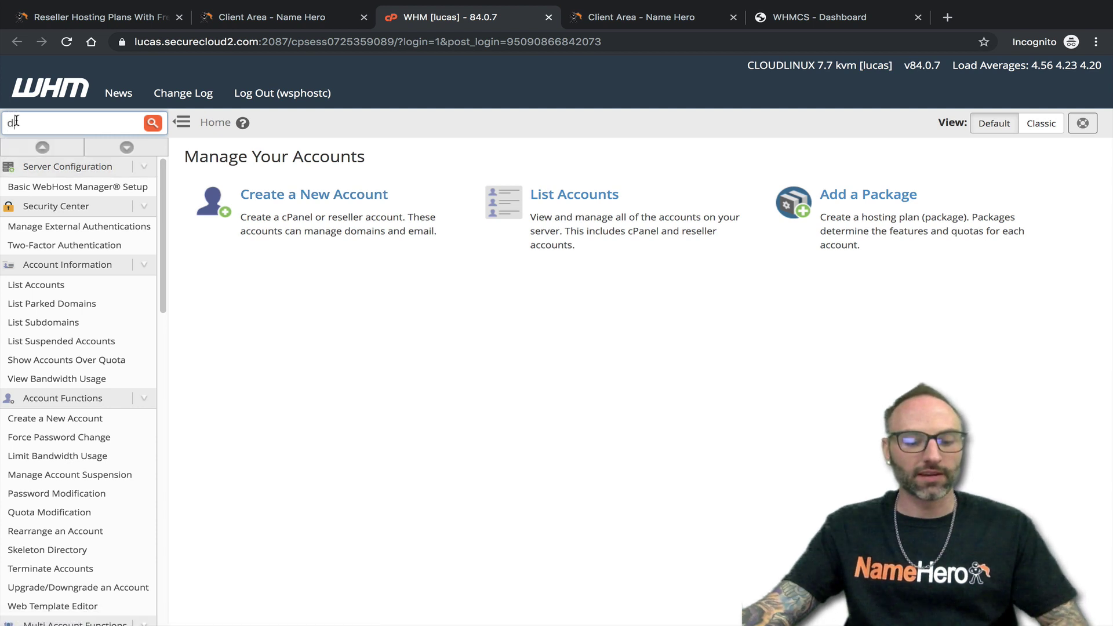
type("ns")
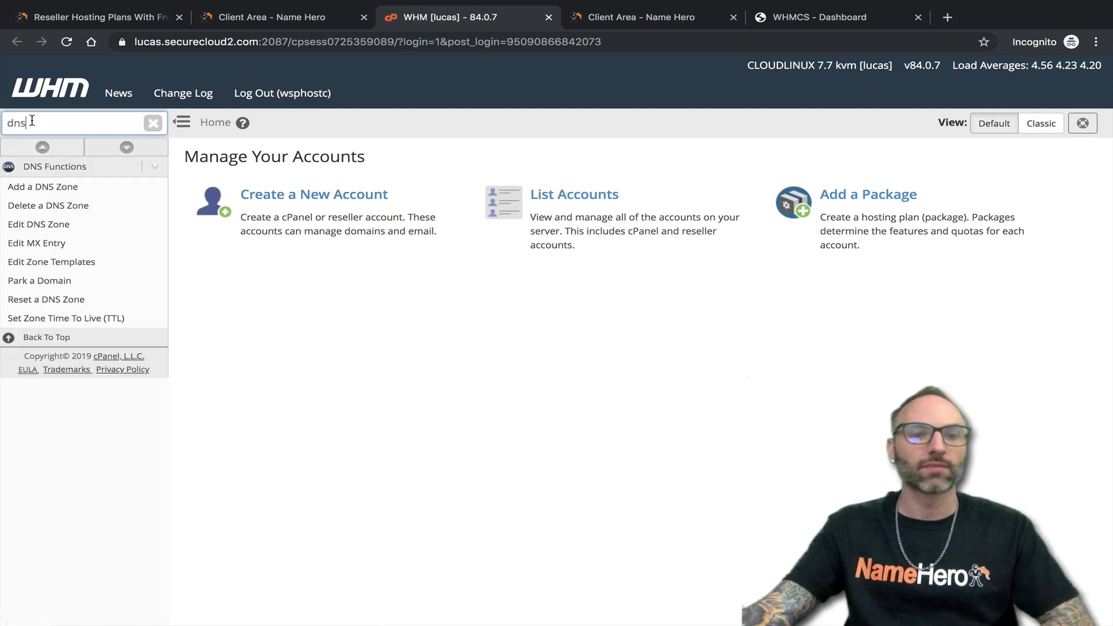
left_click(36, 227)
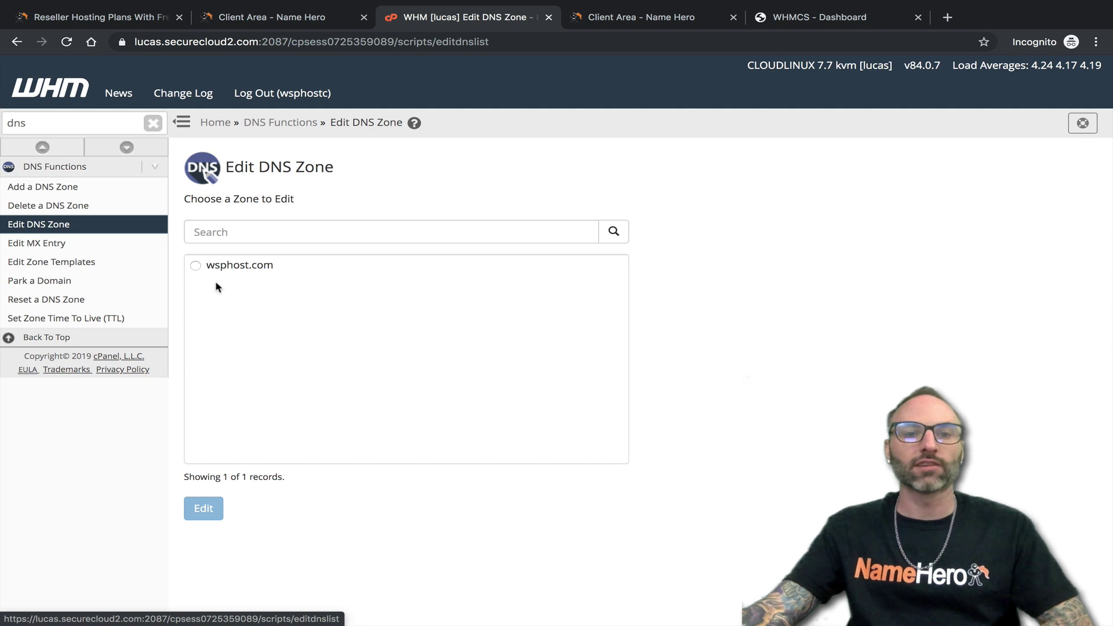
left_click(226, 266)
left_click(211, 508)
scroll(597, 420, "down", 3)
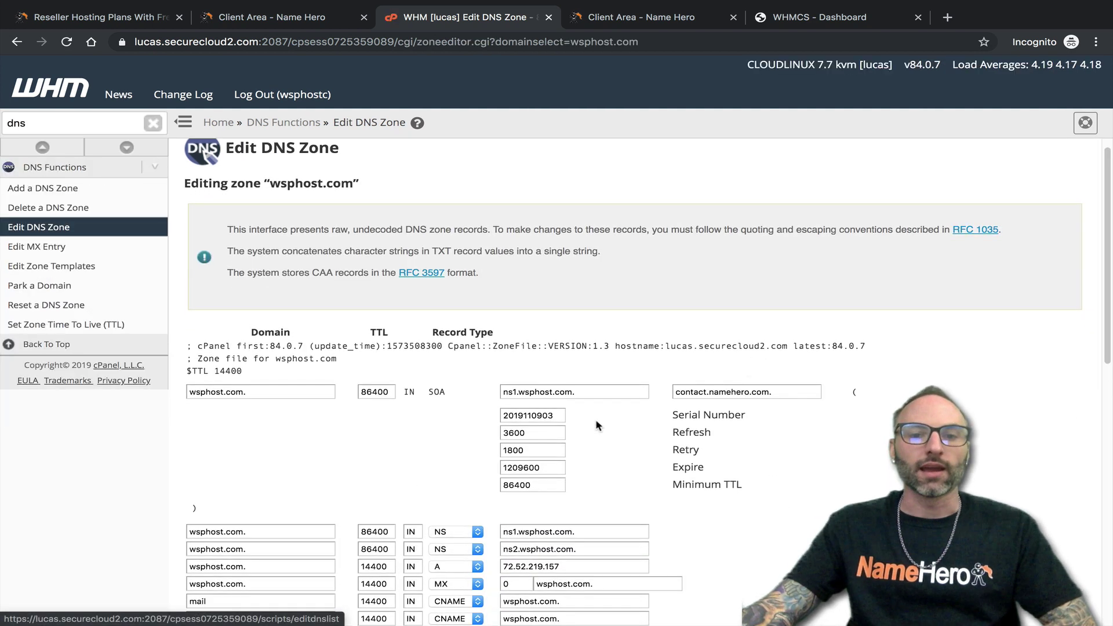
scroll(579, 404, "down", 3)
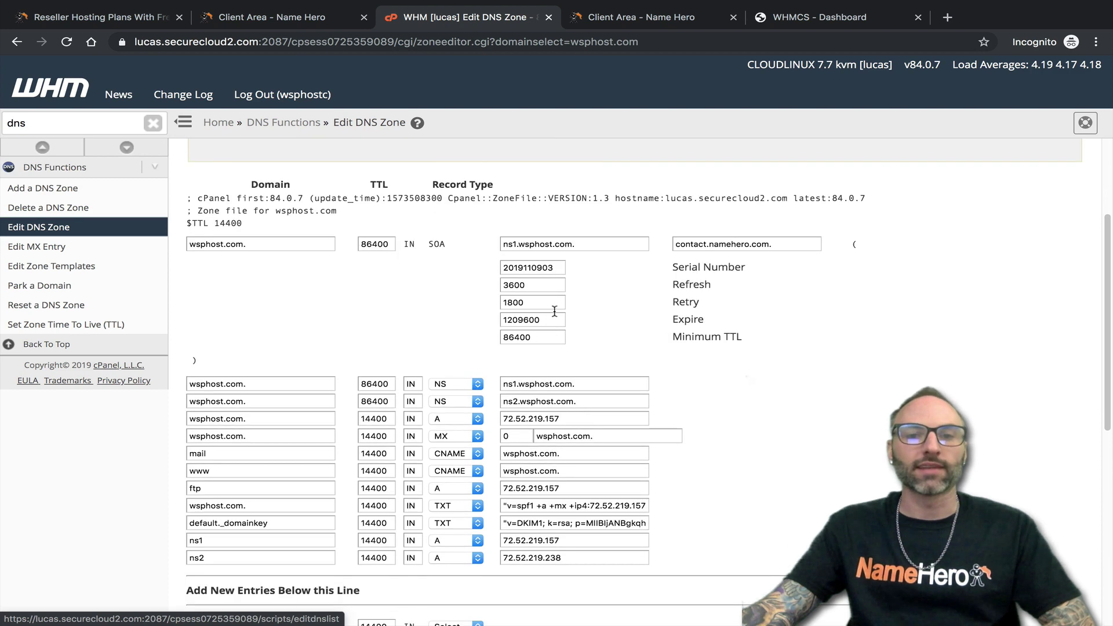
left_click_drag(583, 244, 500, 244)
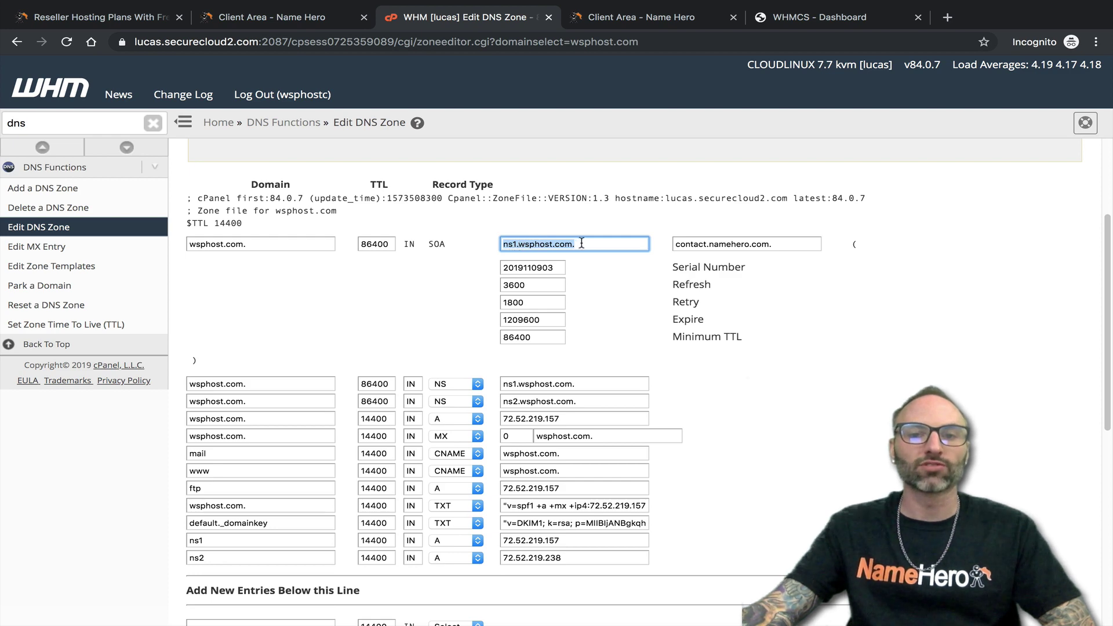
left_click(277, 18)
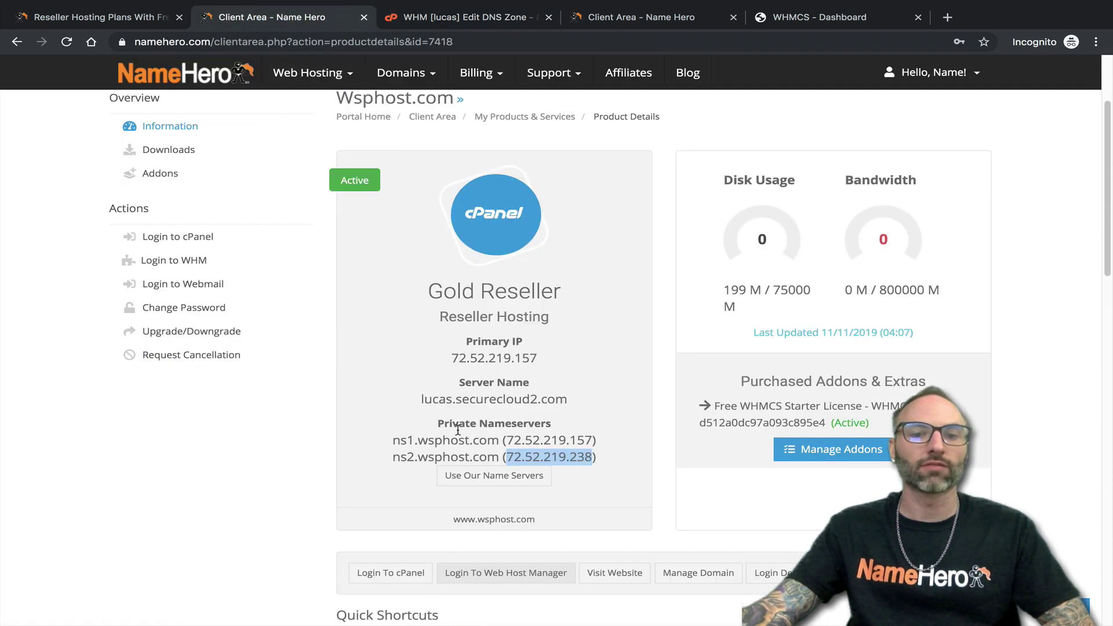
left_click_drag(497, 440, 394, 440)
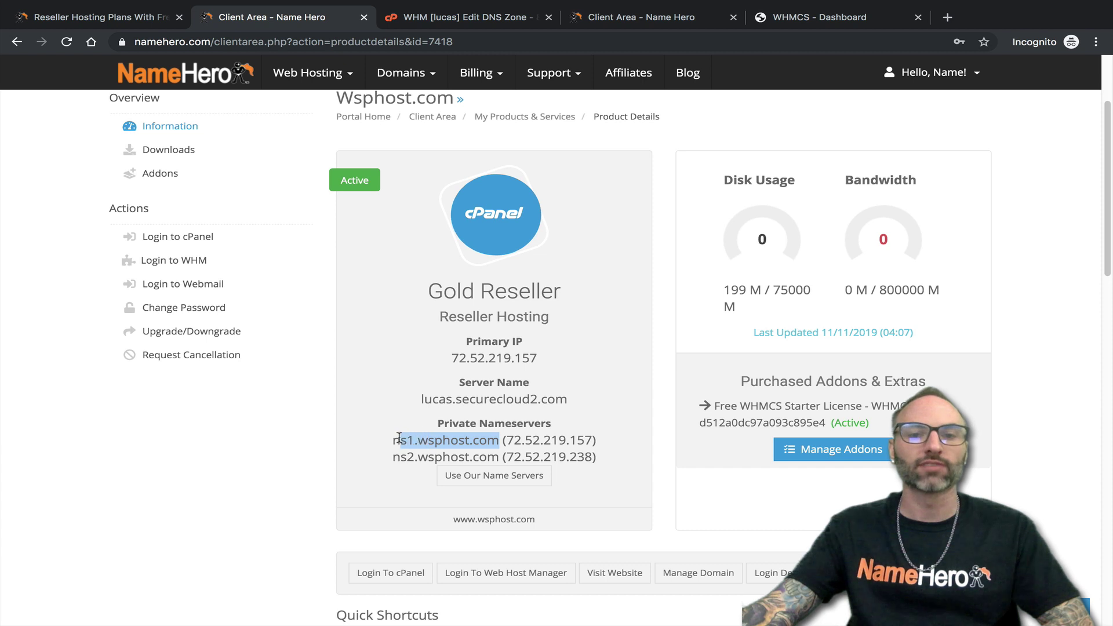
left_click(469, 21)
left_click(580, 244)
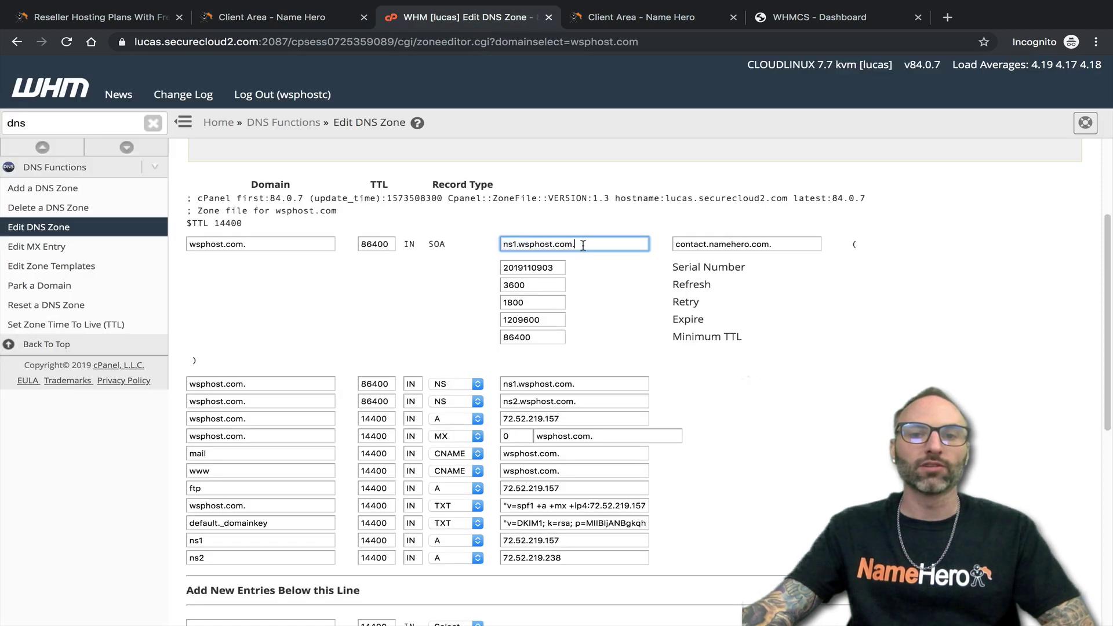
left_click_drag(576, 243, 505, 243)
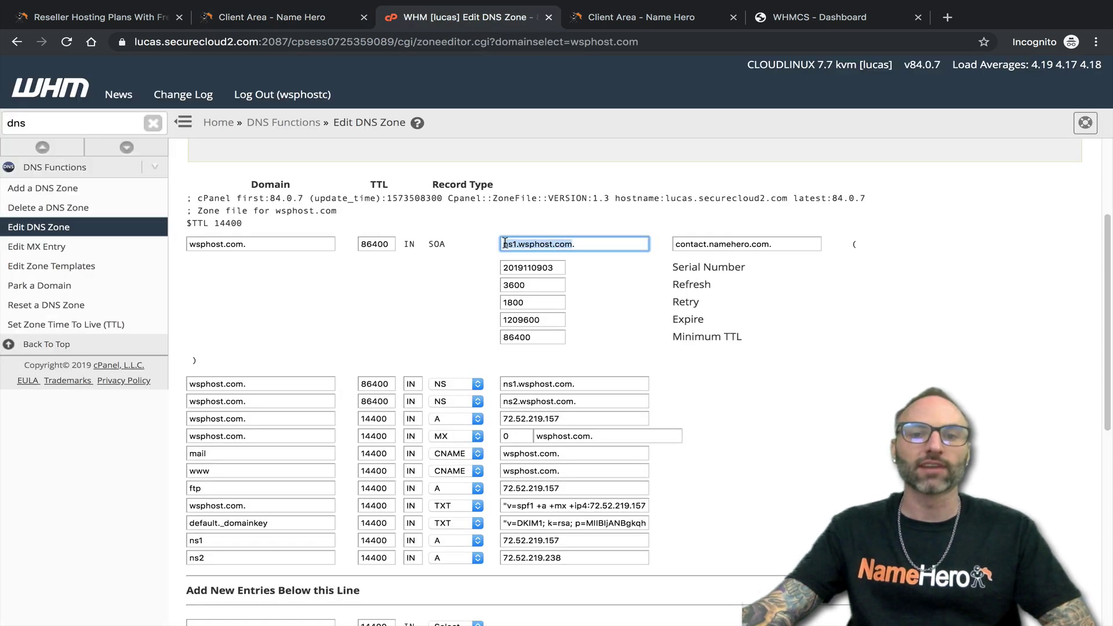
left_click(523, 246)
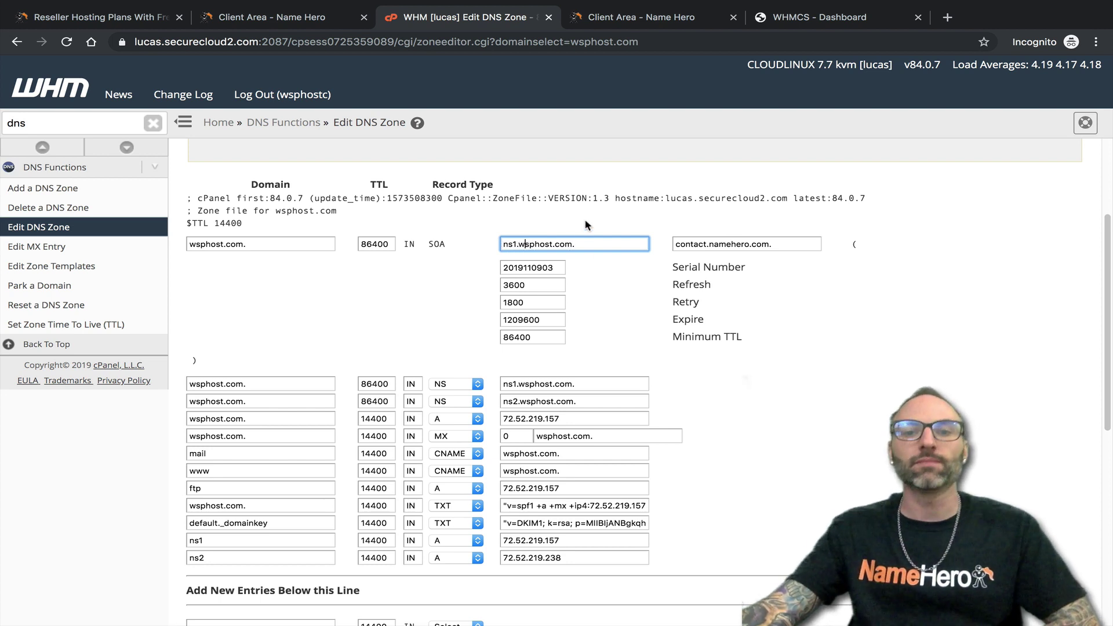
left_click_drag(571, 243, 509, 248)
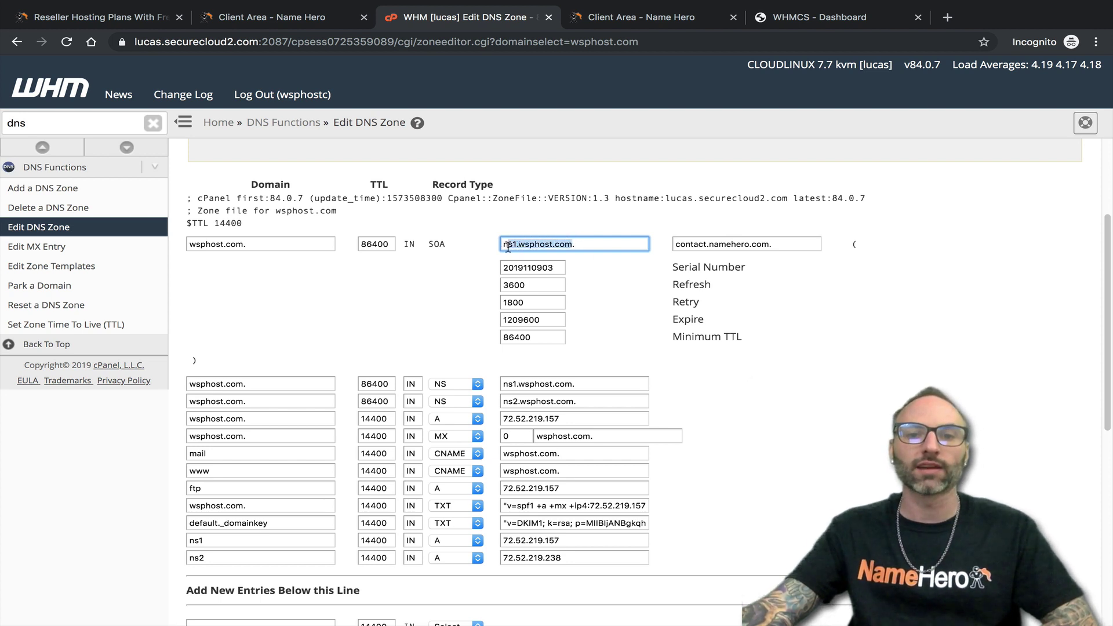
left_click(584, 244)
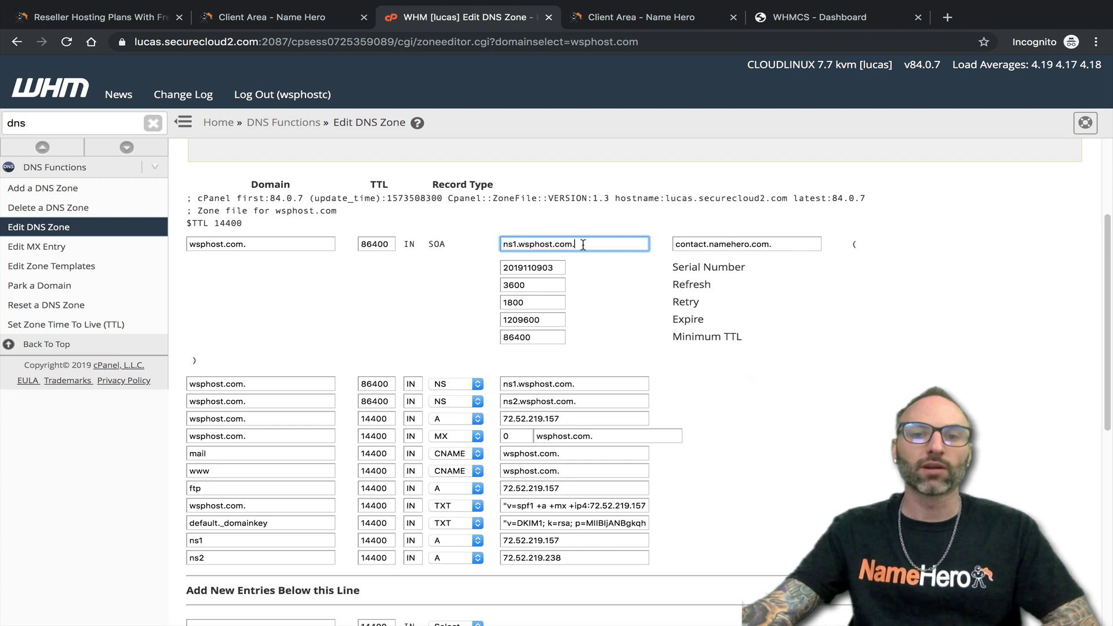
left_click_drag(572, 244, 506, 246)
left_click_drag(580, 244, 502, 244)
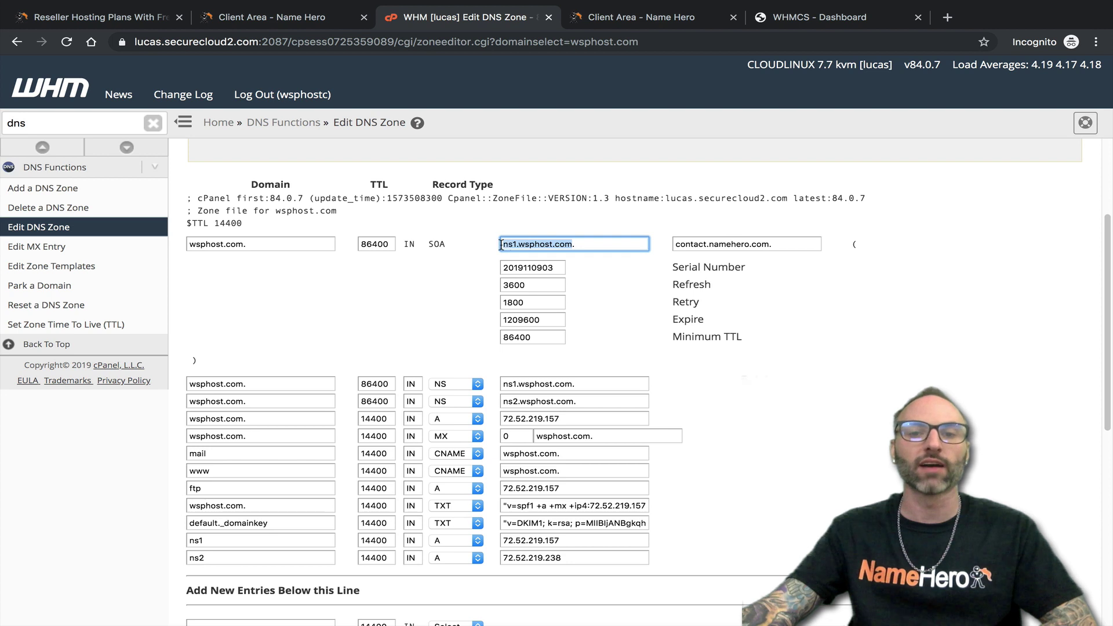
left_click_drag(601, 244, 512, 240)
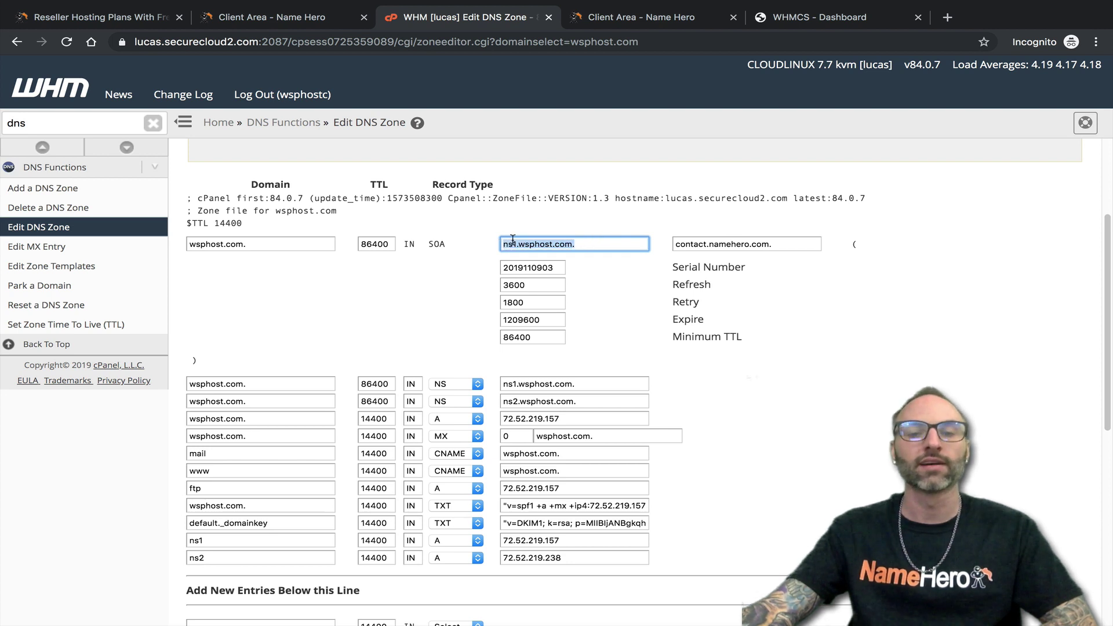
scroll(512, 255, "down", 1)
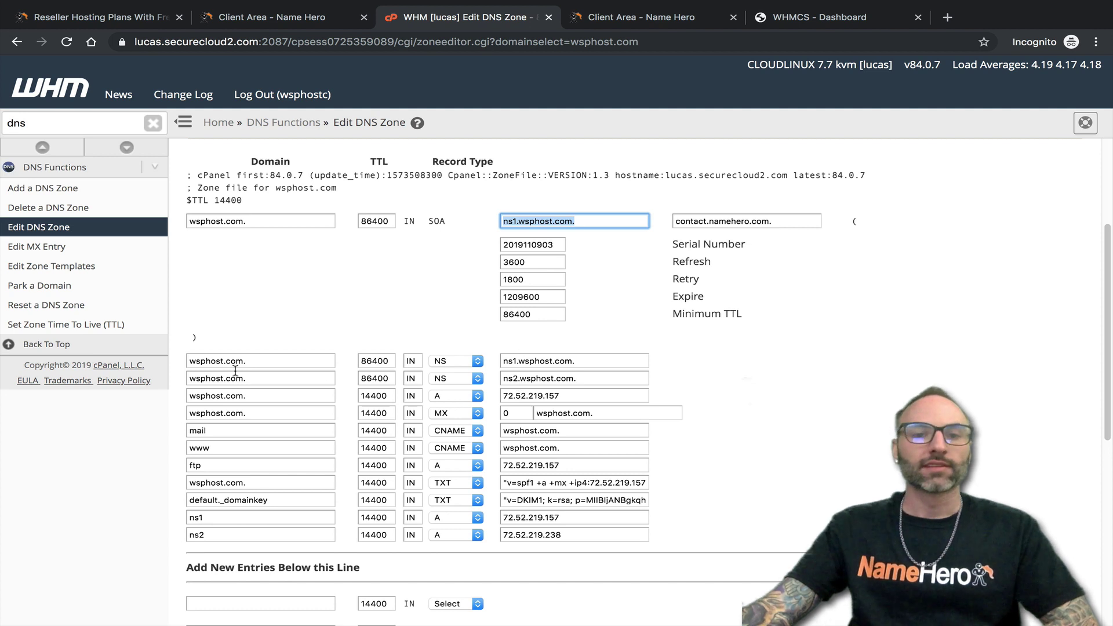
left_click_drag(589, 366, 500, 364)
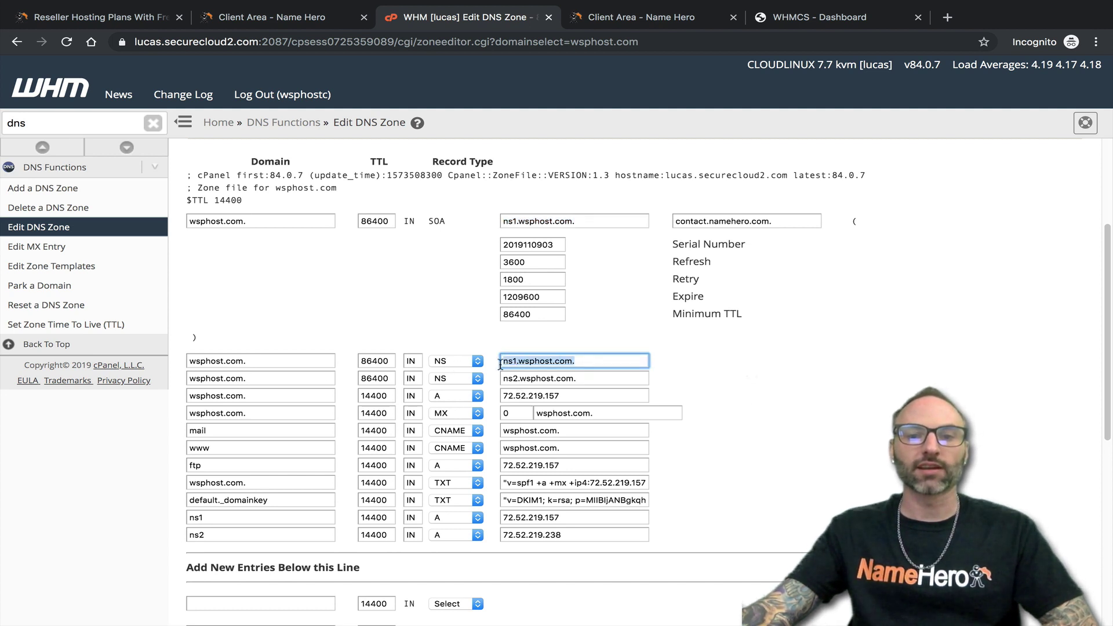
left_click(576, 360)
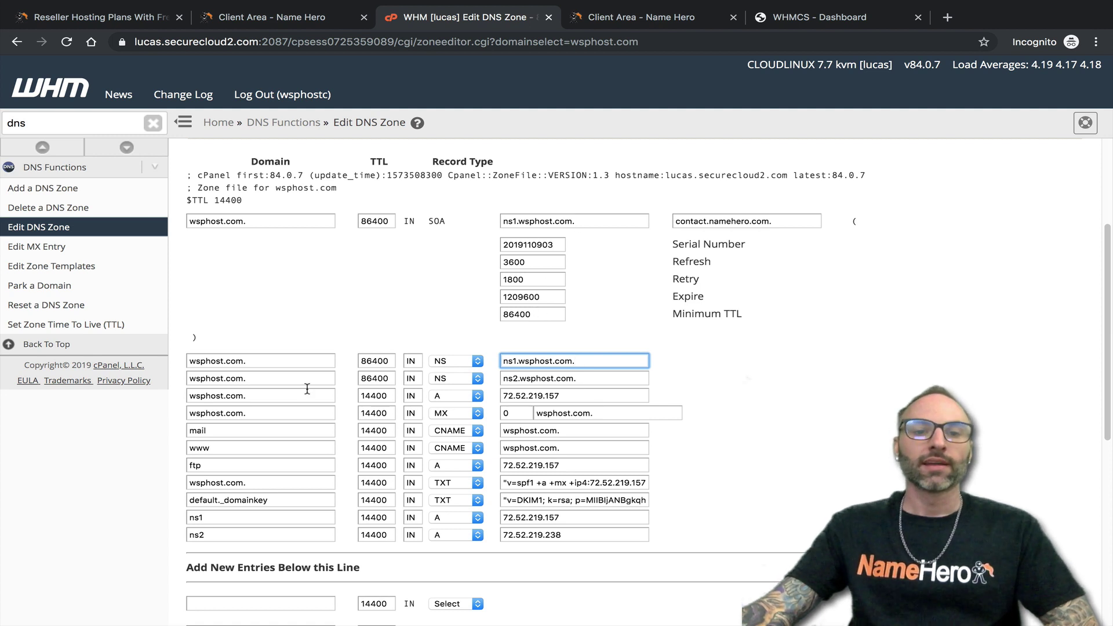
left_click_drag(597, 379, 502, 361)
left_click(593, 381)
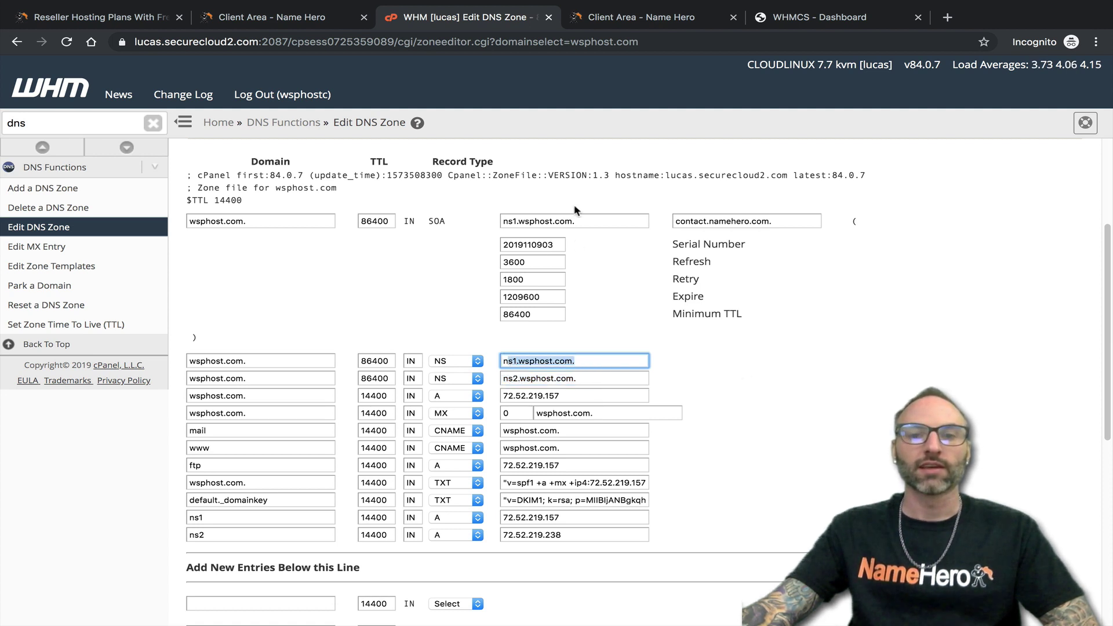
left_click_drag(584, 216, 499, 223)
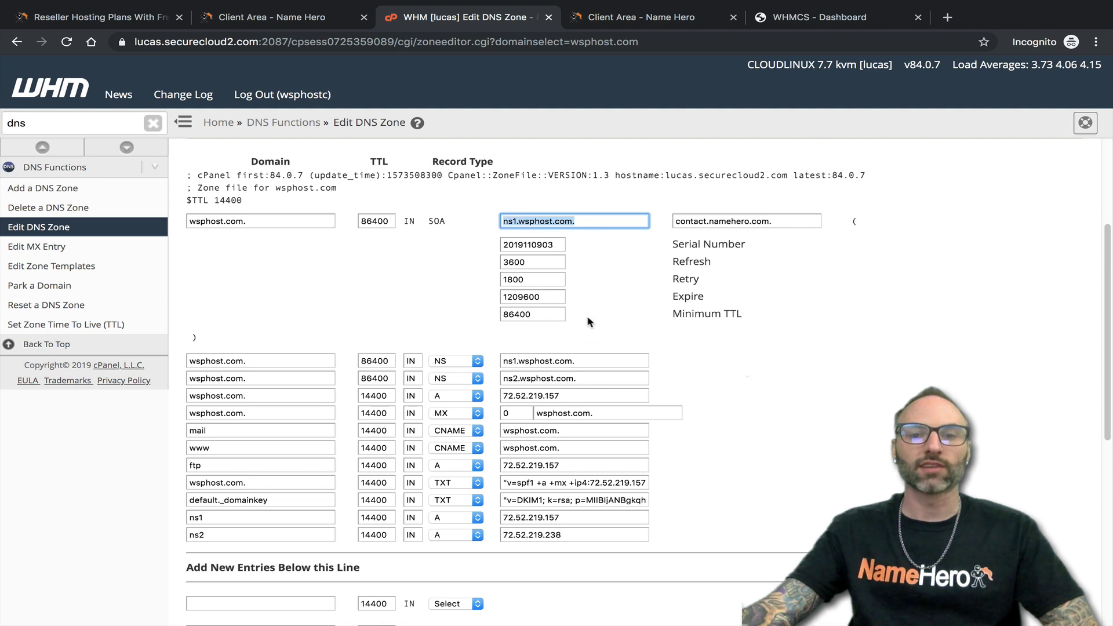
left_click_drag(518, 360, 537, 377)
scroll(540, 375, "down", 1)
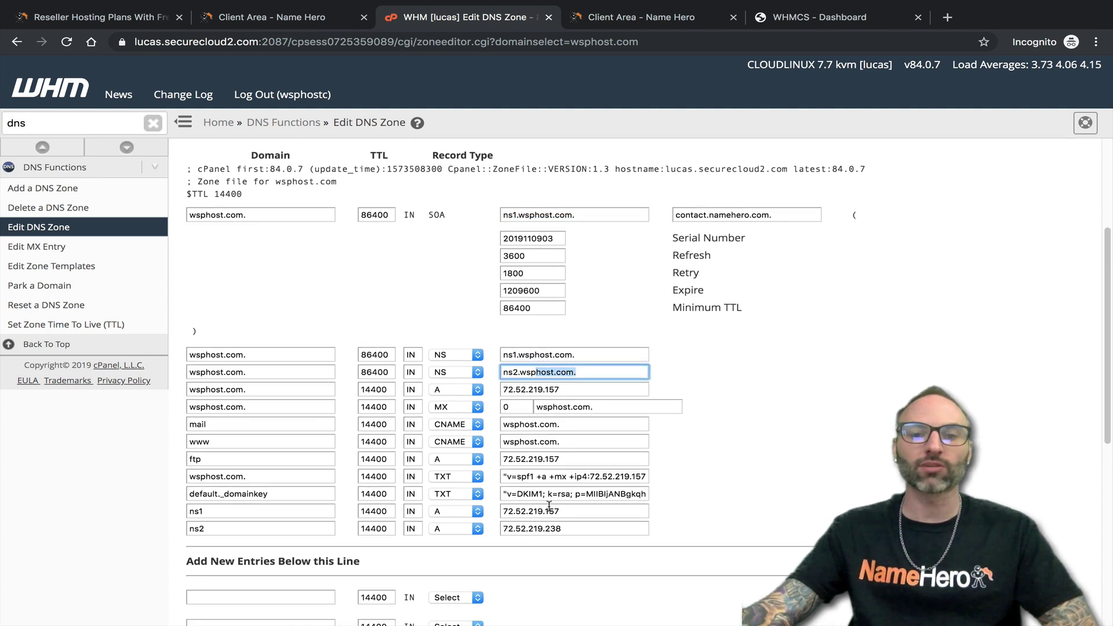
scroll(243, 511, "down", 1)
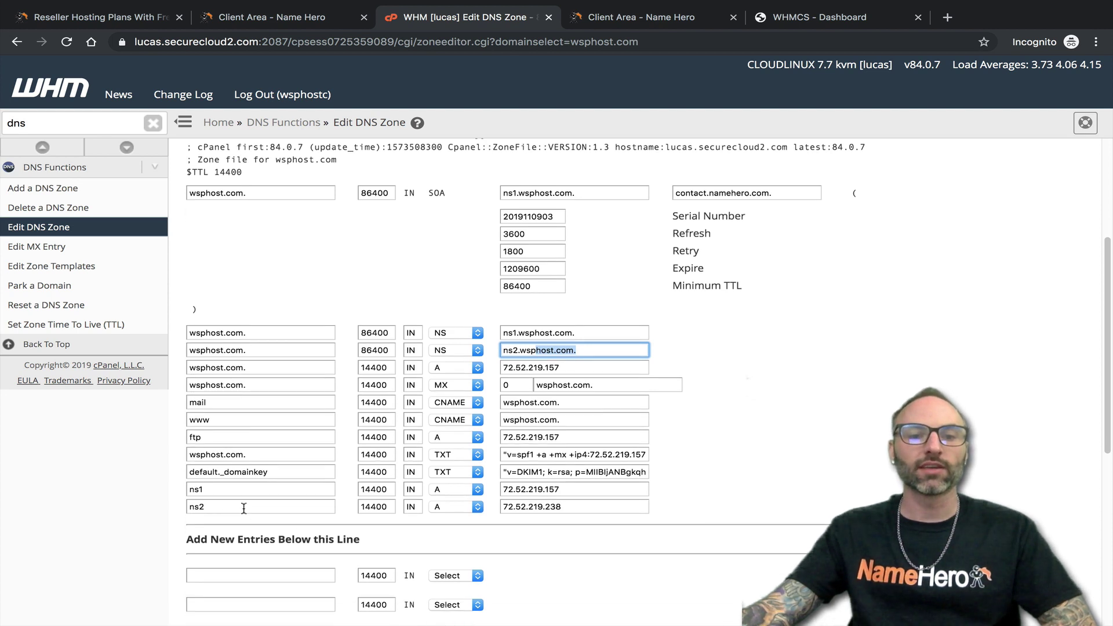
left_click_drag(231, 492, 188, 491)
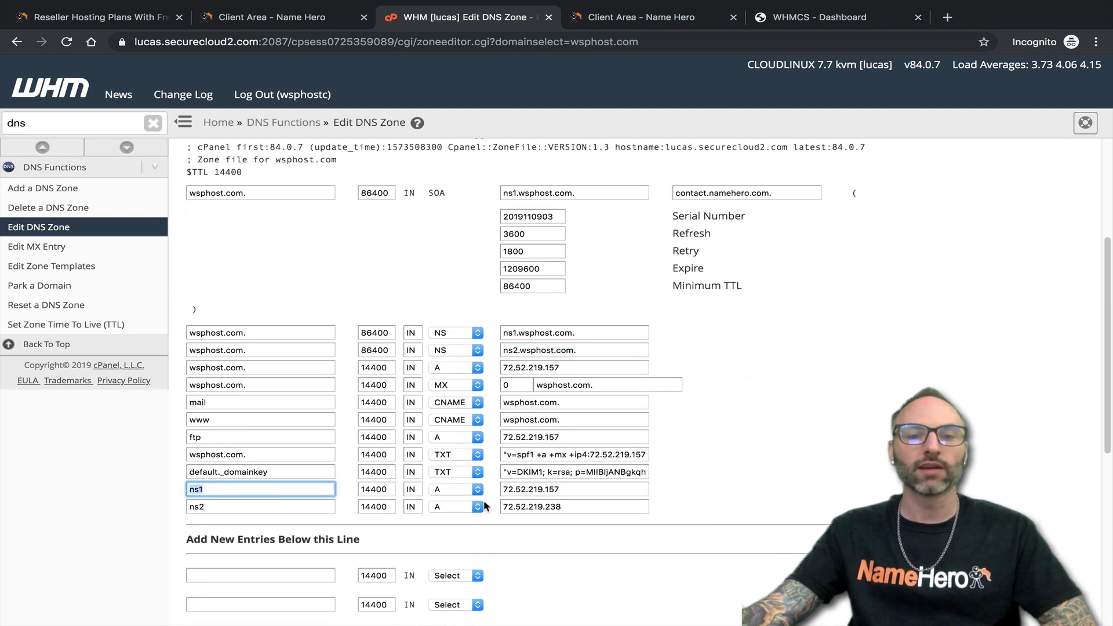
left_click_drag(589, 489, 481, 492)
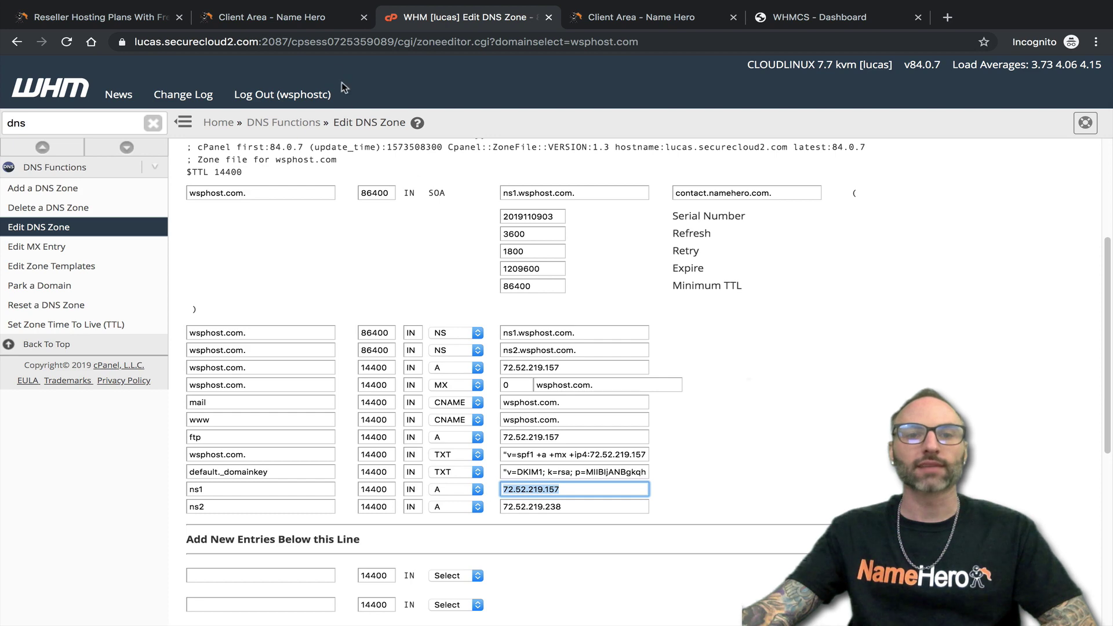
left_click(302, 26)
double_click(545, 440)
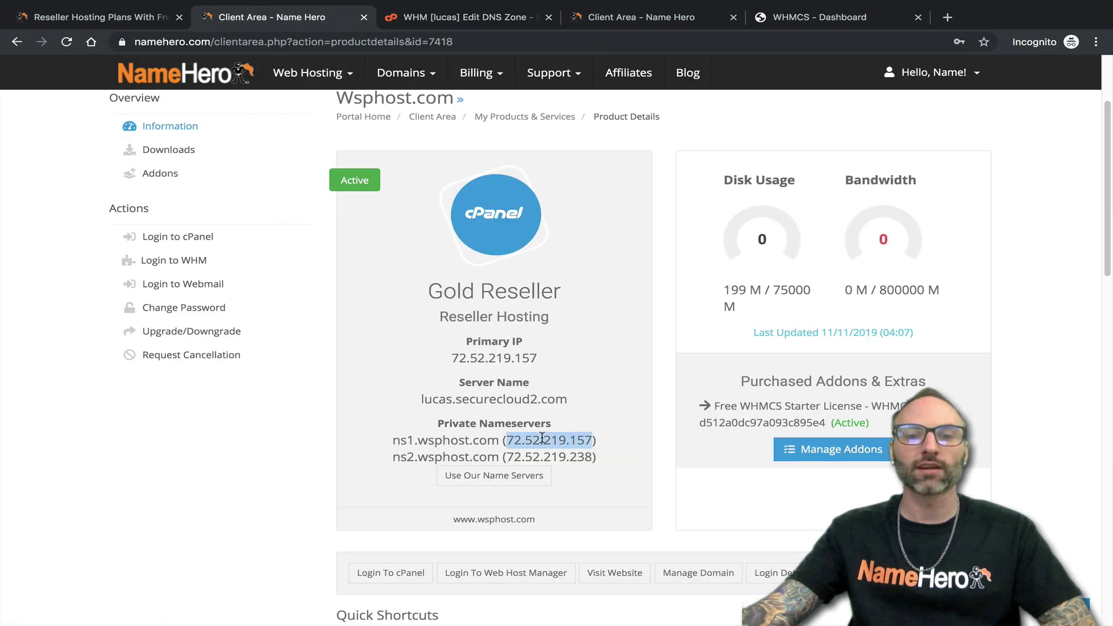
left_click(491, 7)
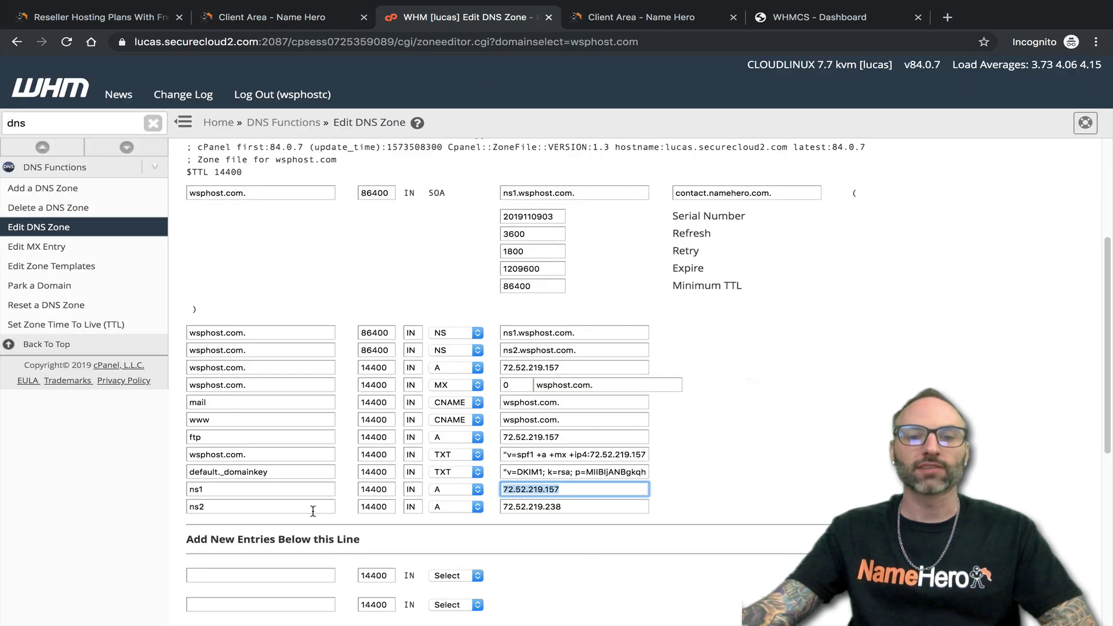
left_click(281, 508)
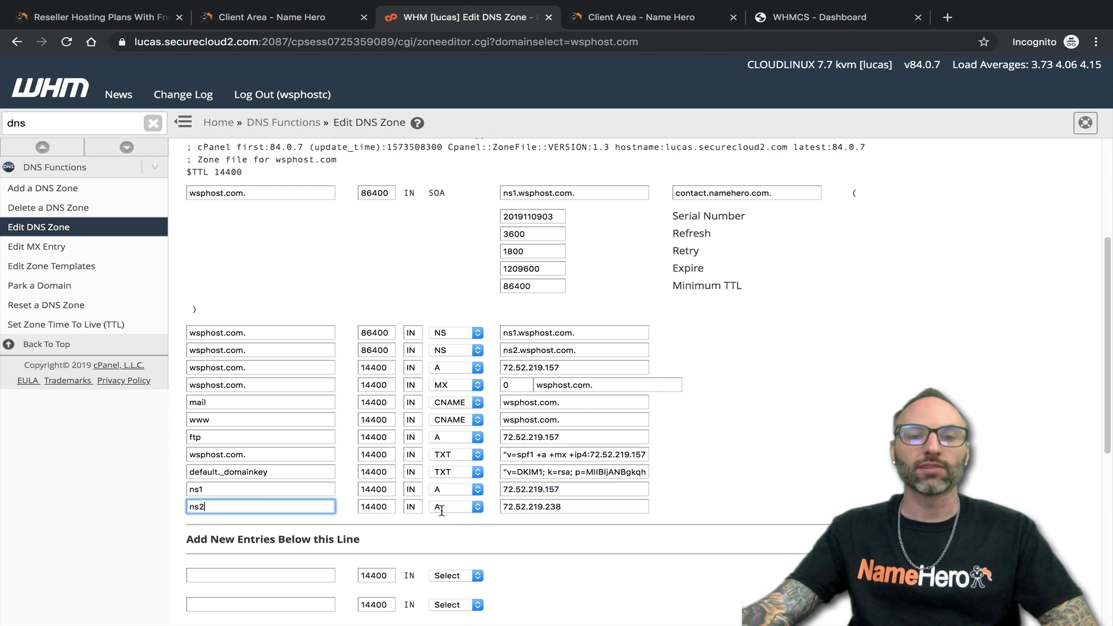
left_click(561, 508)
left_click(301, 23)
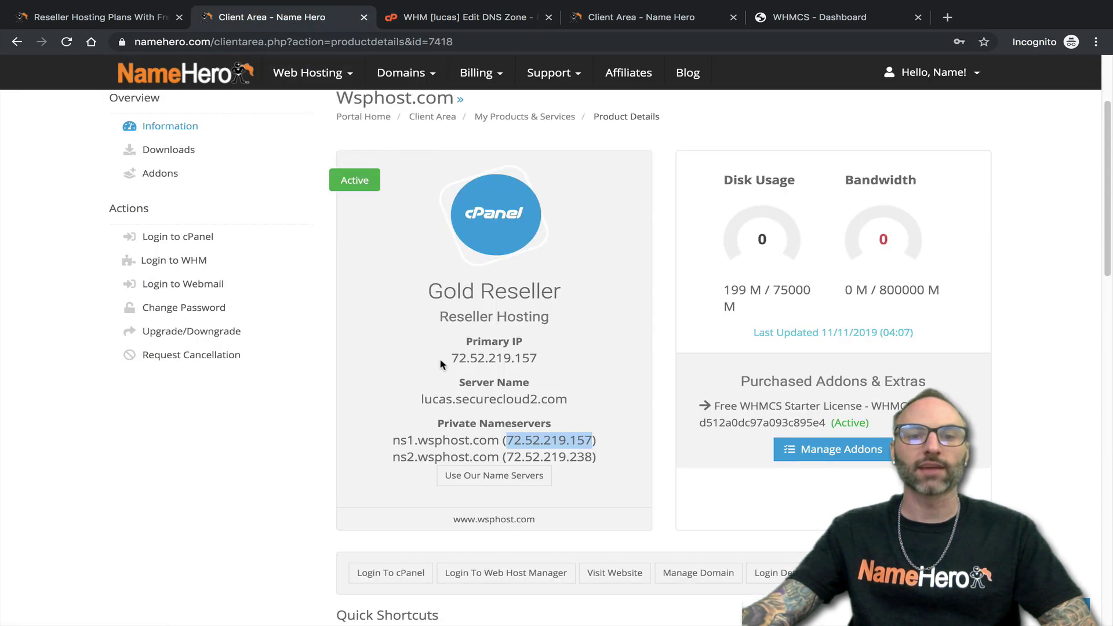
double_click(551, 457)
left_click(490, 12)
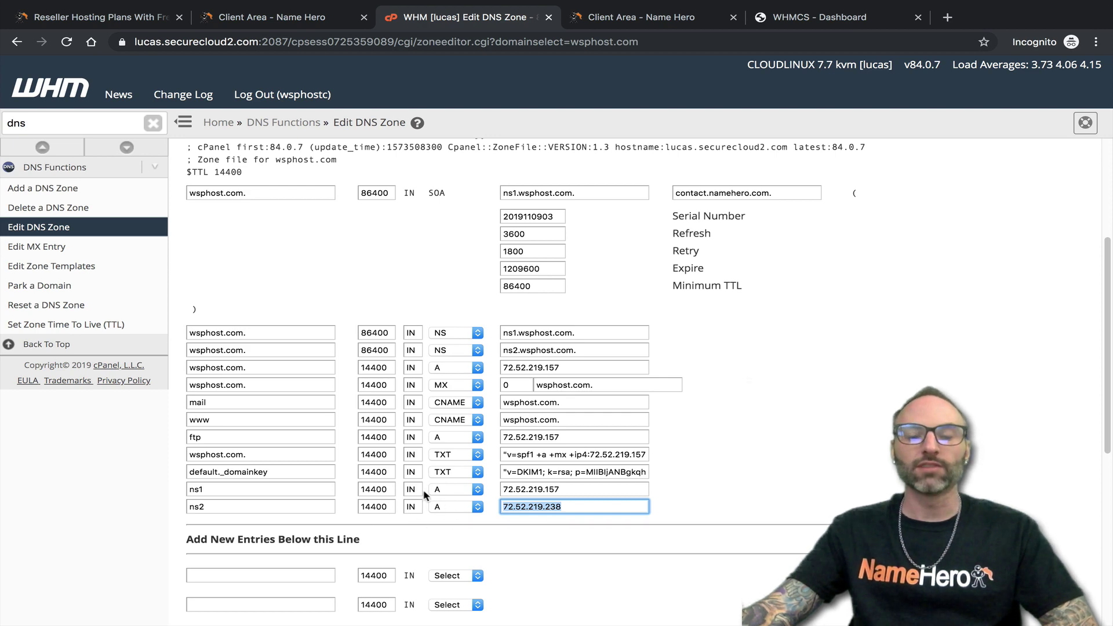
scroll(371, 464, "down", 3)
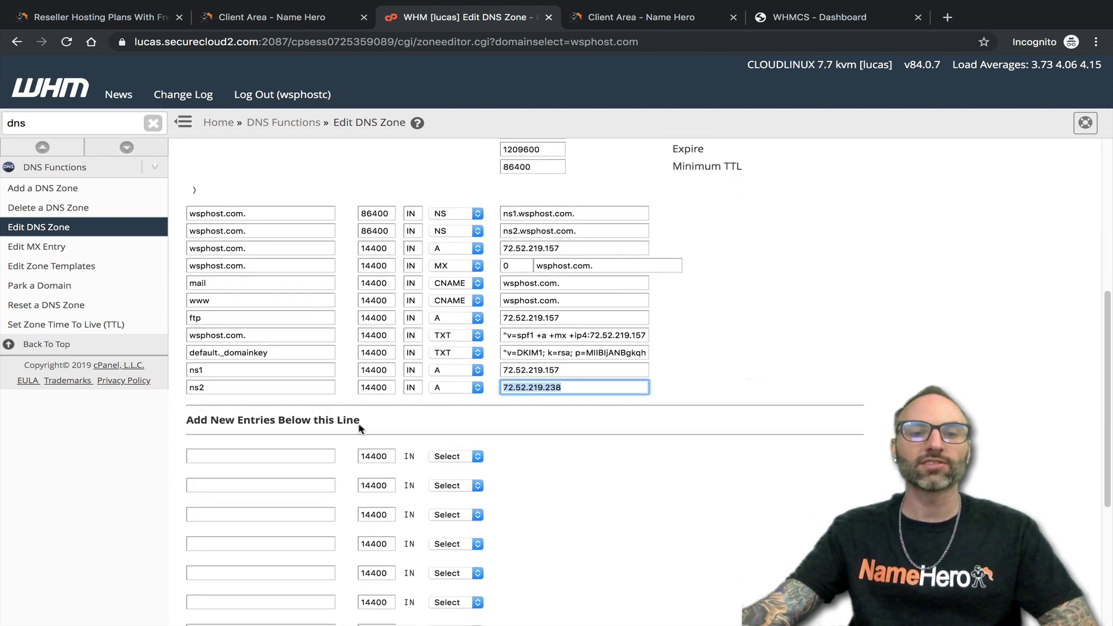
scroll(348, 411, "down", 2)
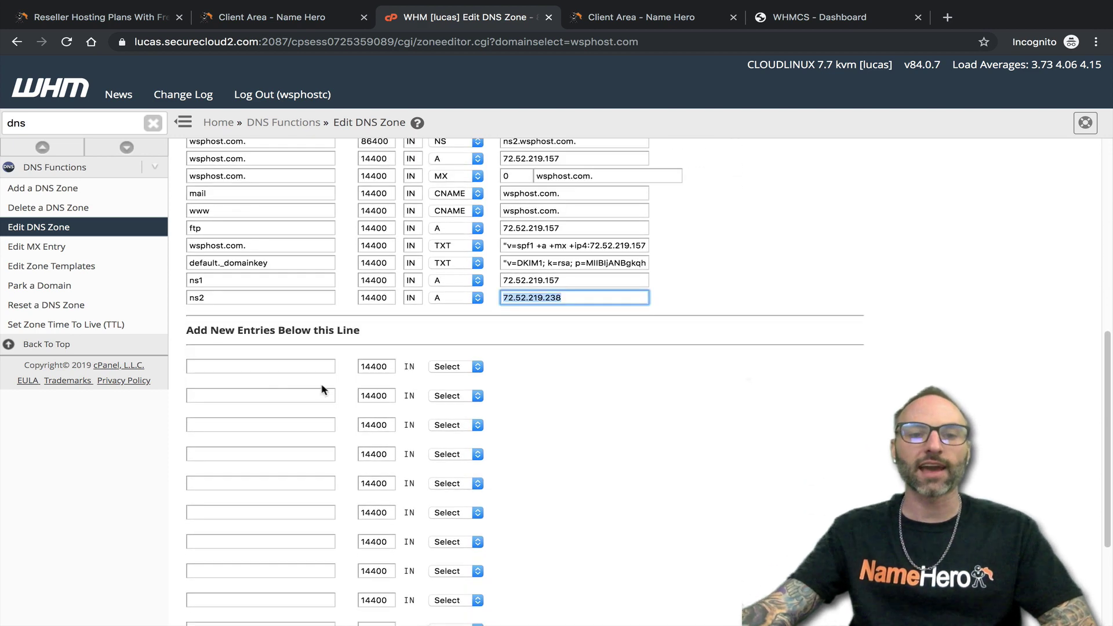
- Add two new zone entries named ns1 and ns2, both of type A
left_click(263, 365)
type("ns1")
left_click(262, 399)
type("ns2")
left_click_drag(576, 284, 479, 295)
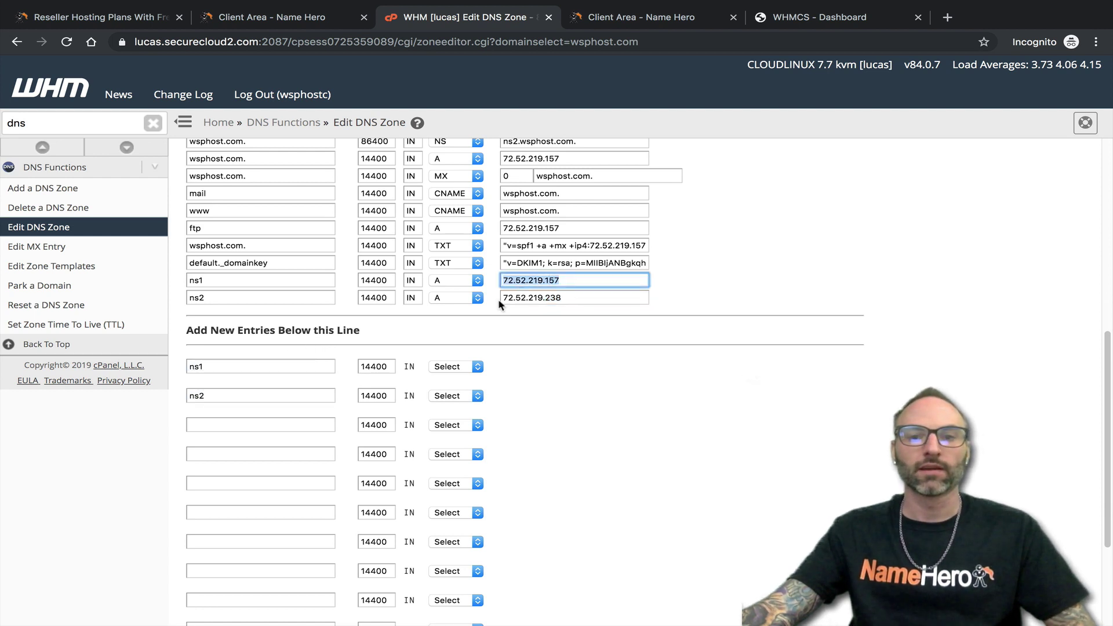
left_click(464, 367)
left_click(460, 379)
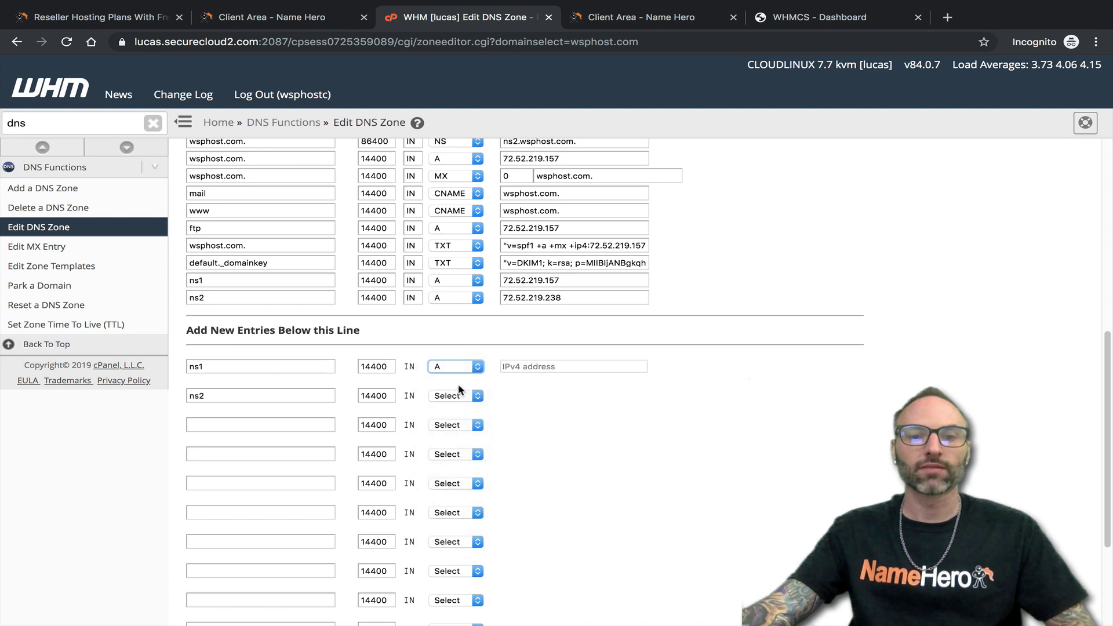
left_click(461, 395)
left_click(458, 410)
- Copy the existing ns1 IP 72.52.219.157 into the new ns1 entry's address
left_click_drag(574, 280, 519, 280)
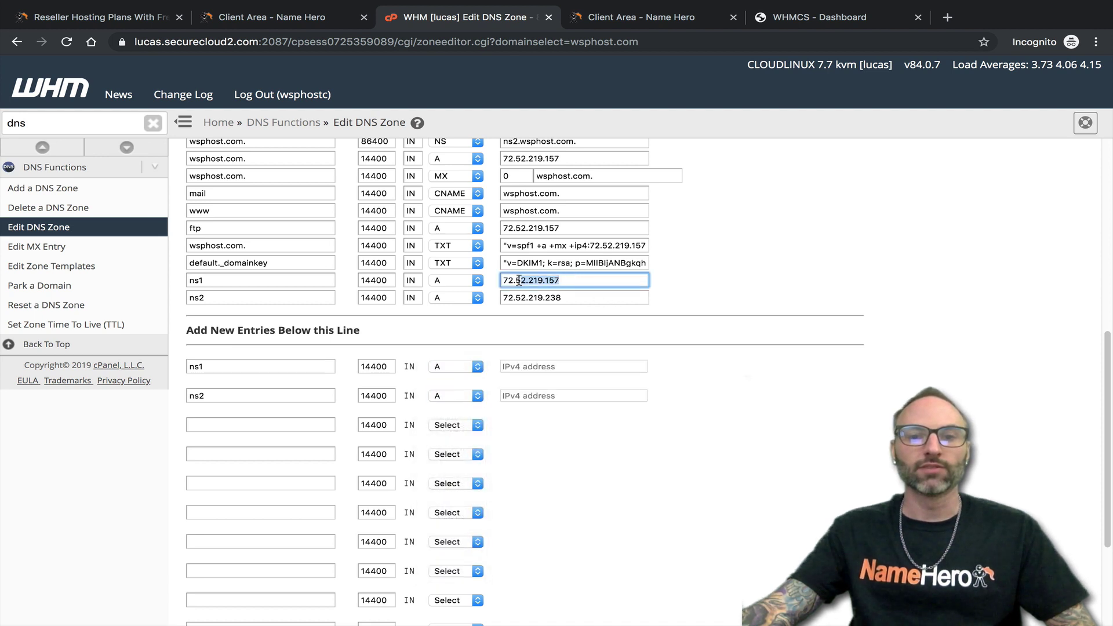
double_click(517, 280)
right_click(518, 280)
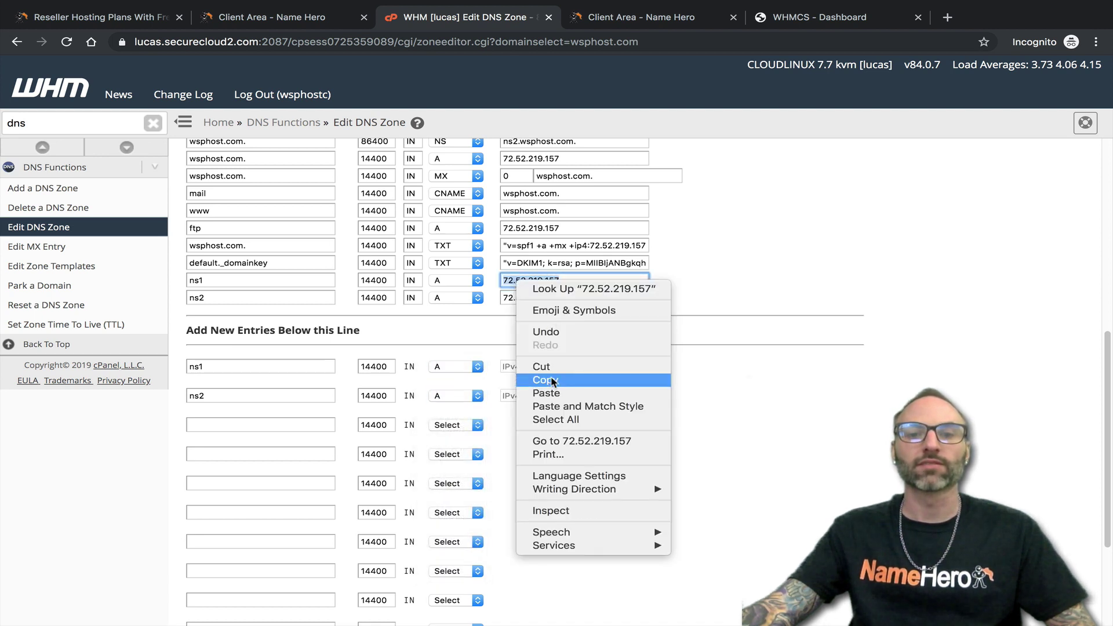
left_click(551, 381)
left_click(267, 17)
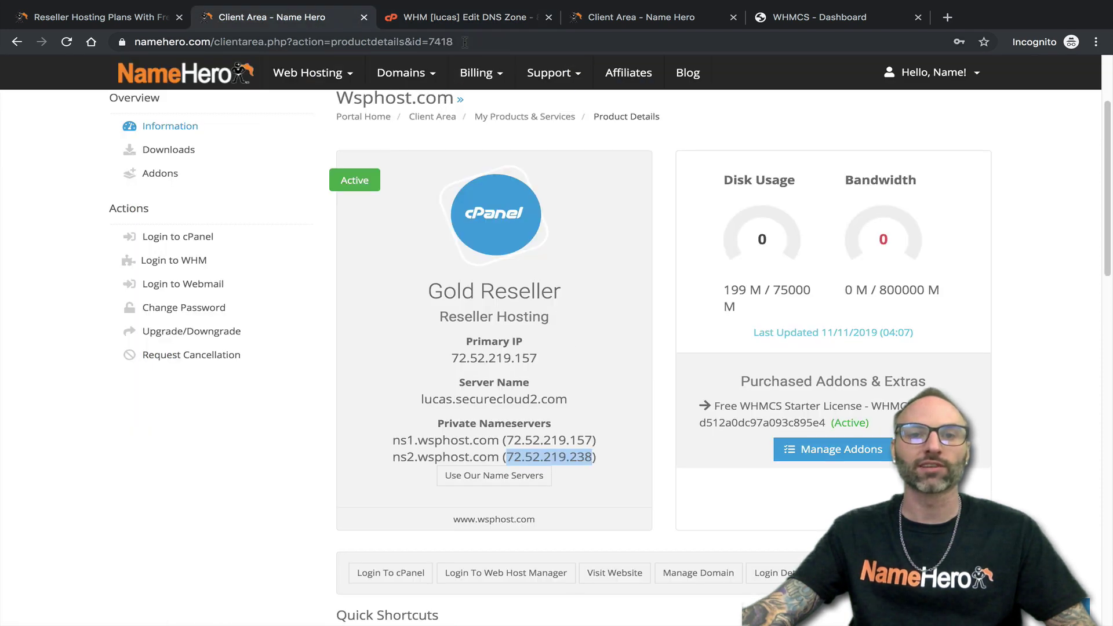
left_click(464, 17)
left_click(565, 367)
right_click(568, 370)
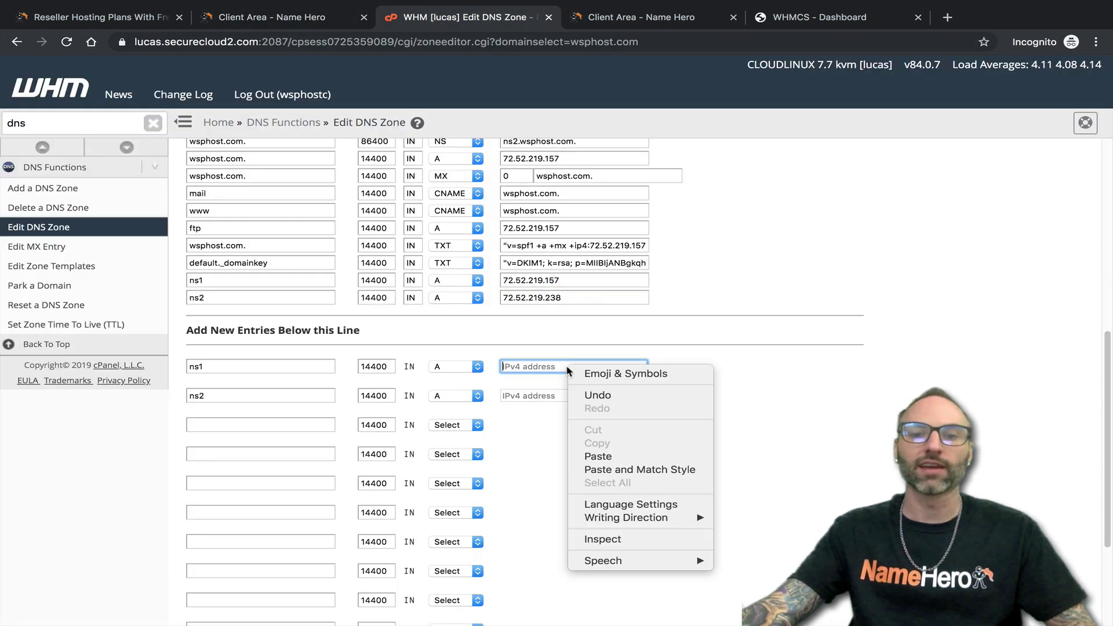
left_click(598, 457)
- Copy the ns2 IP 72.52.219.238 into the new ns2 entry, then open Basic WebHost Manager Setup
double_click(562, 299)
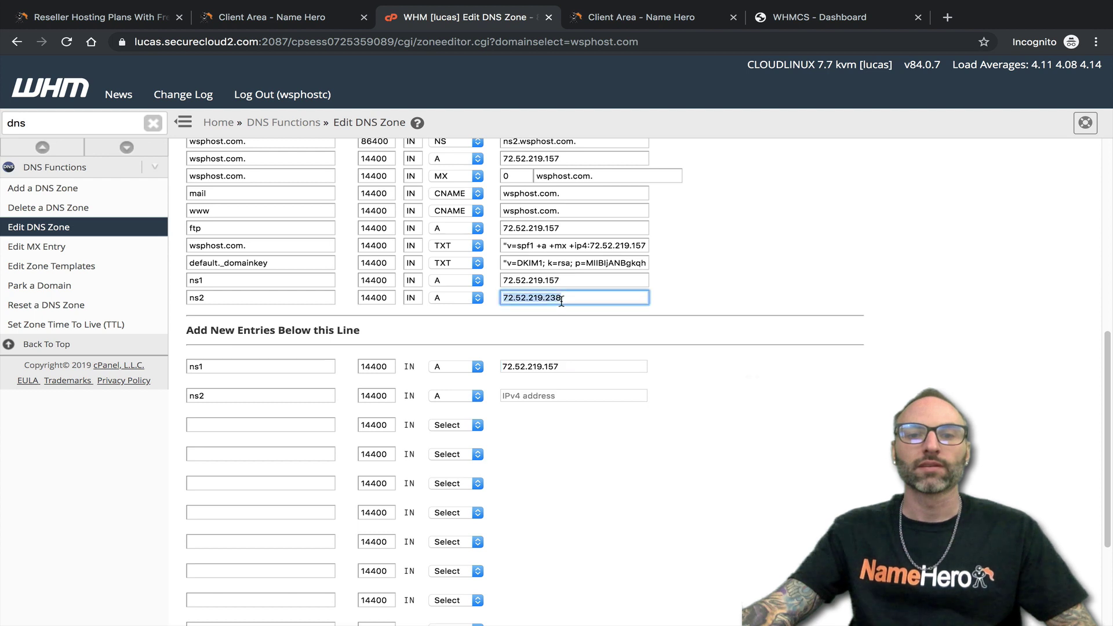
right_click(562, 301)
left_click(600, 400)
right_click(539, 397)
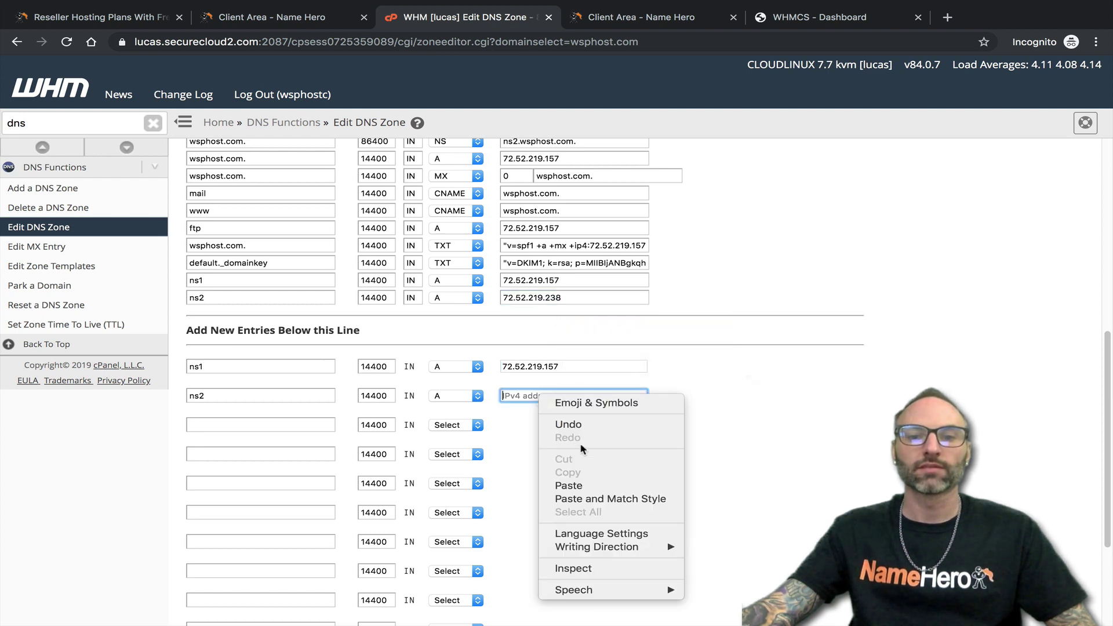
left_click(568, 486)
scroll(513, 435, "down", 3)
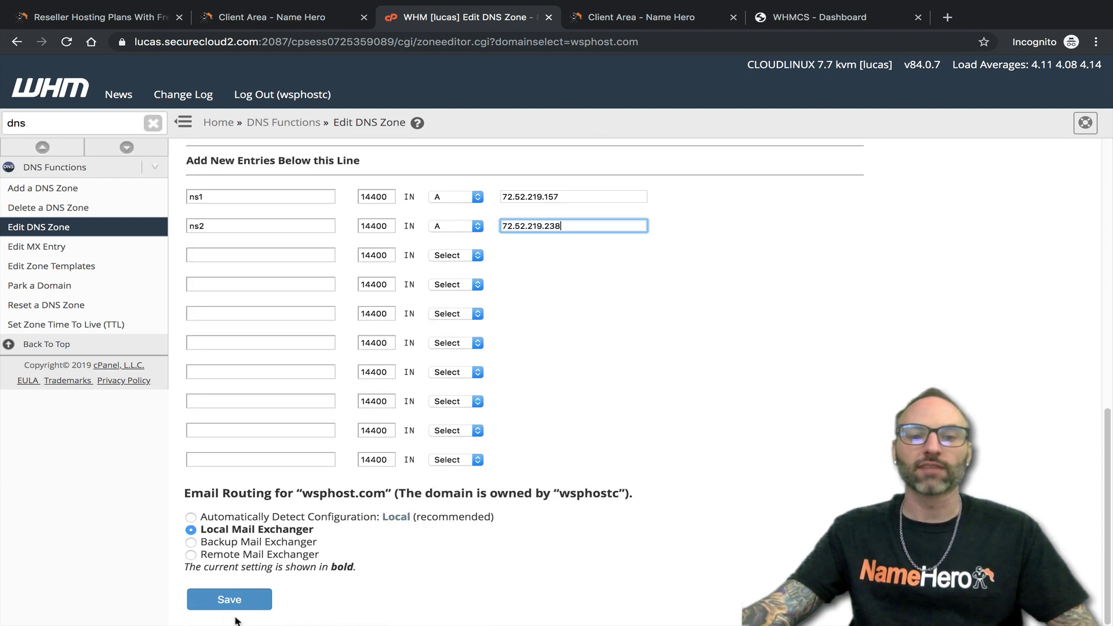
scroll(307, 588, "up", 3)
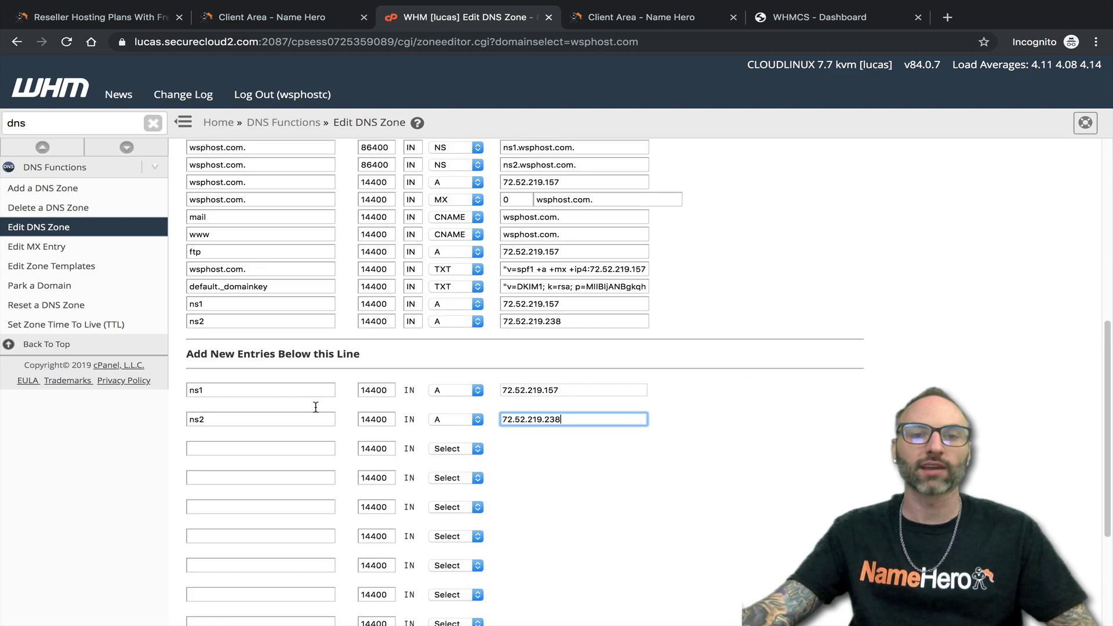
scroll(466, 392, "up", 3)
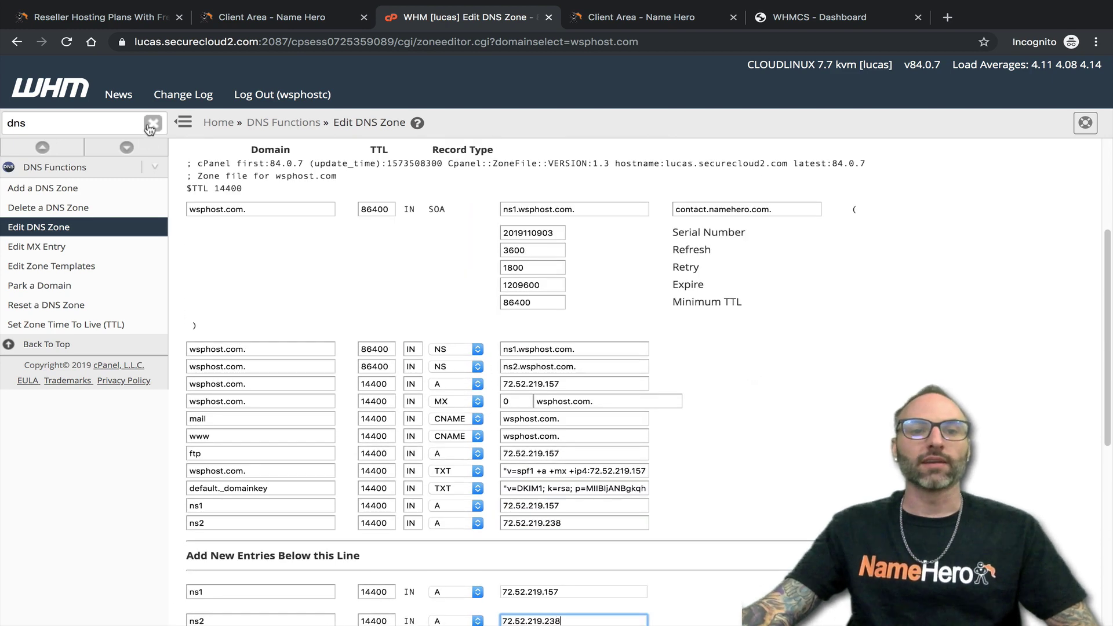
left_click(150, 127)
left_click(91, 185)
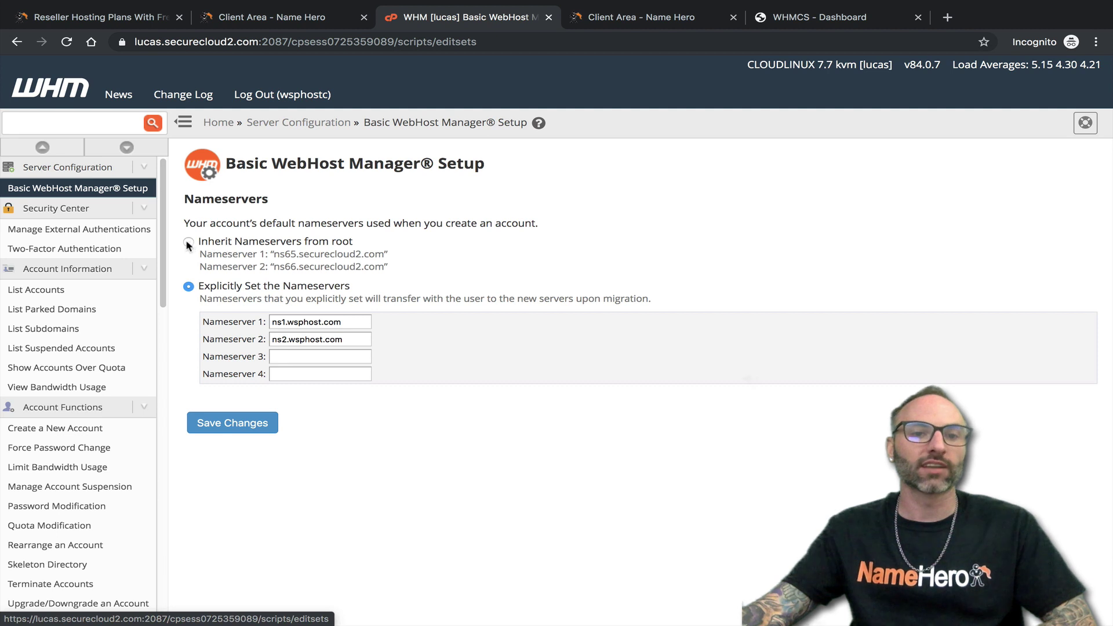
- Highlight the explicitly set nameservers ns1.wsphost.com and ns2.wsphost.com
left_click_drag(339, 324, 303, 335)
left_click(321, 322)
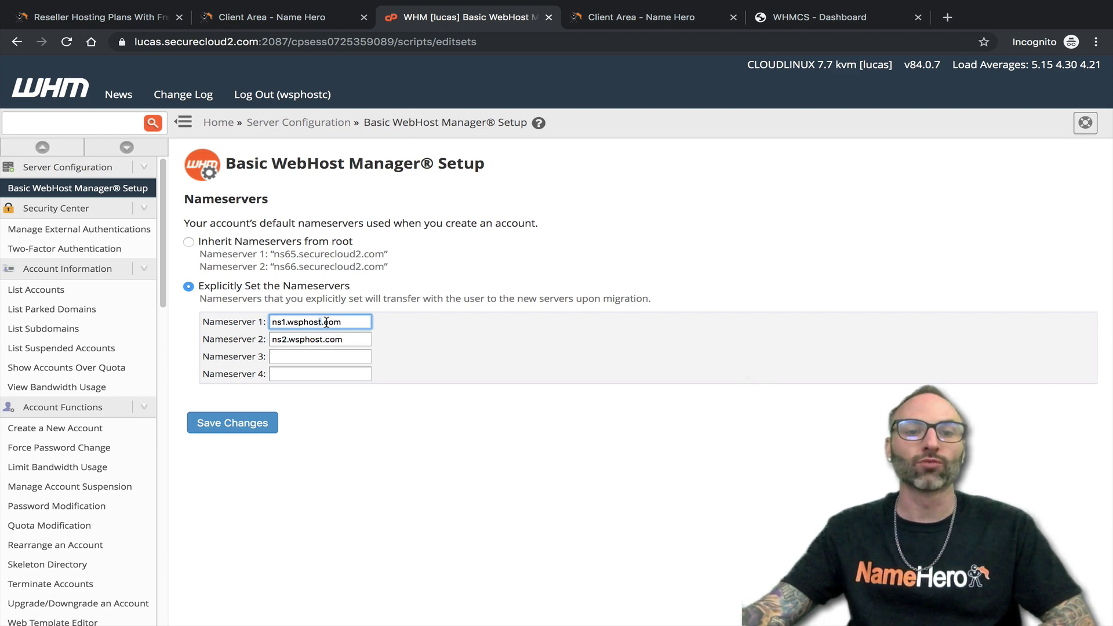
- Check the Wsphost.com private nameserver IPs in the Client Area, then switch to the WHMCS Dashboard tab
left_click(257, 22)
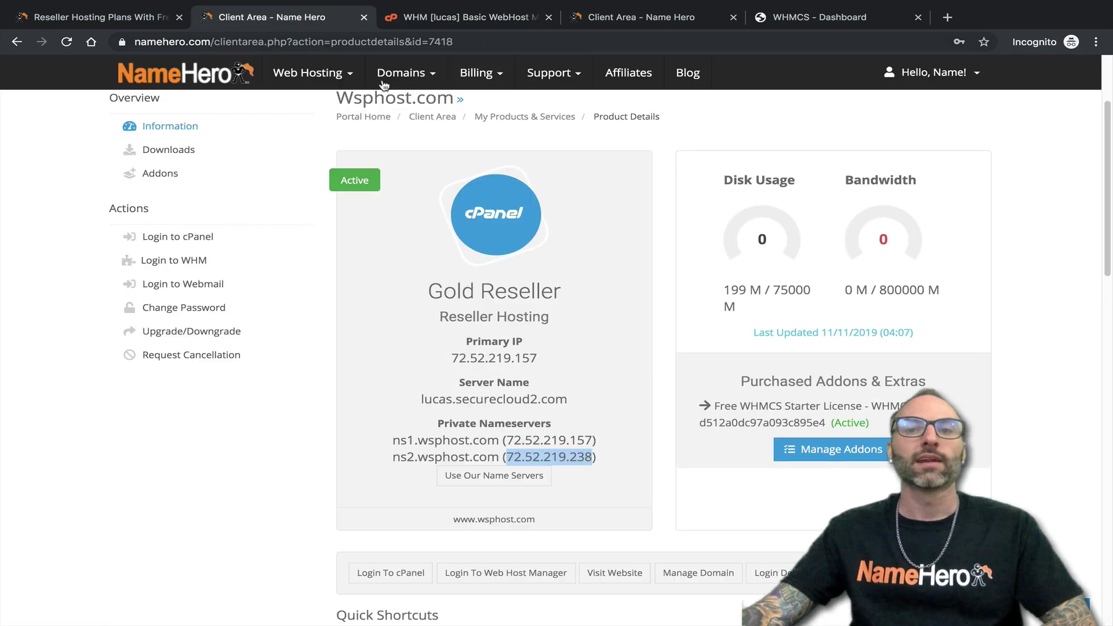
scroll(426, 338, "up", 2)
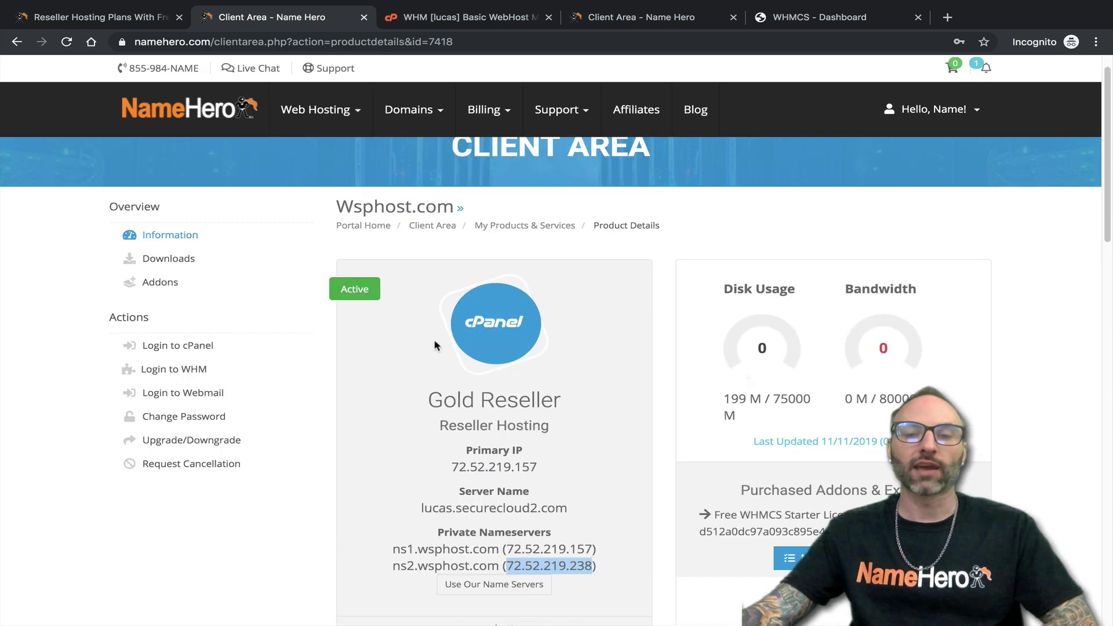
scroll(458, 335, "down", 2)
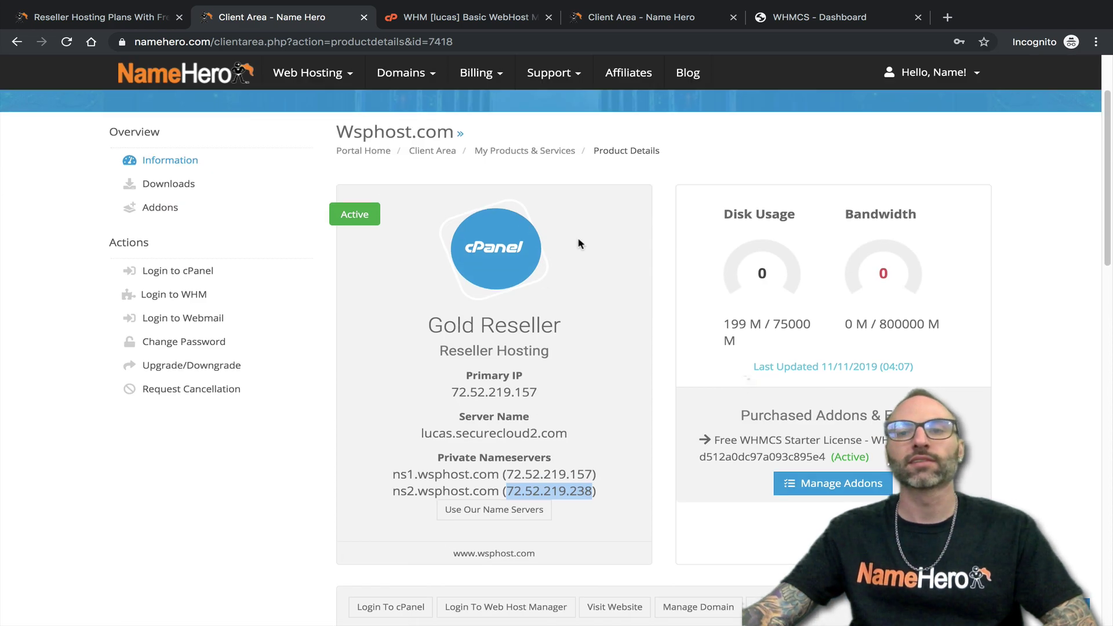
left_click(858, 18)
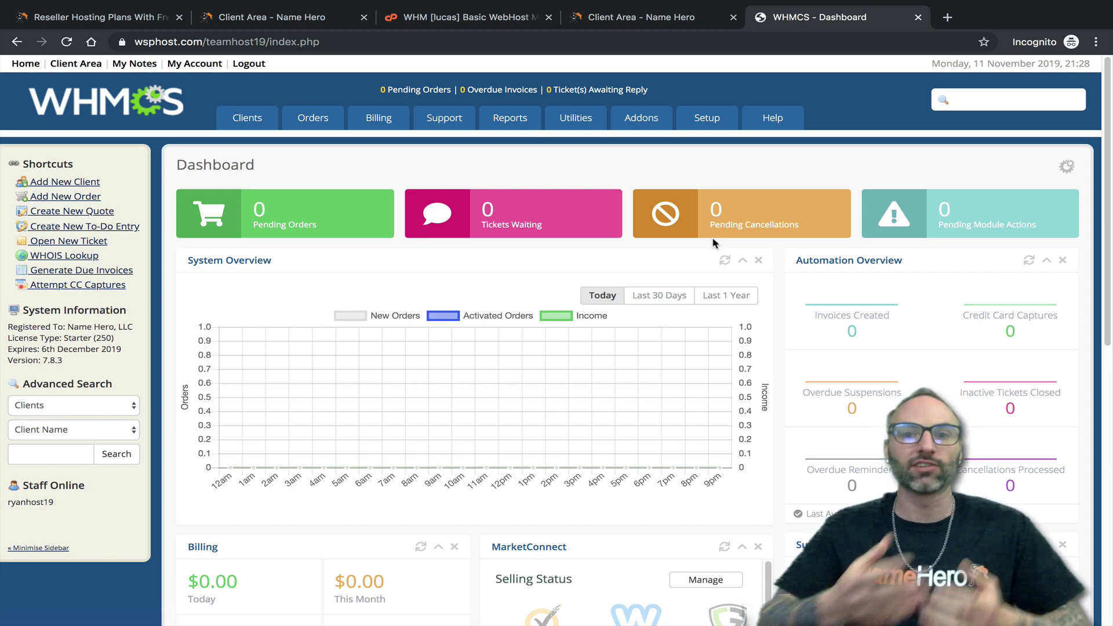
- Go to Setup > Products/Services > Servers and edit server lucas.securecloud2.com
mouse_move(703, 123)
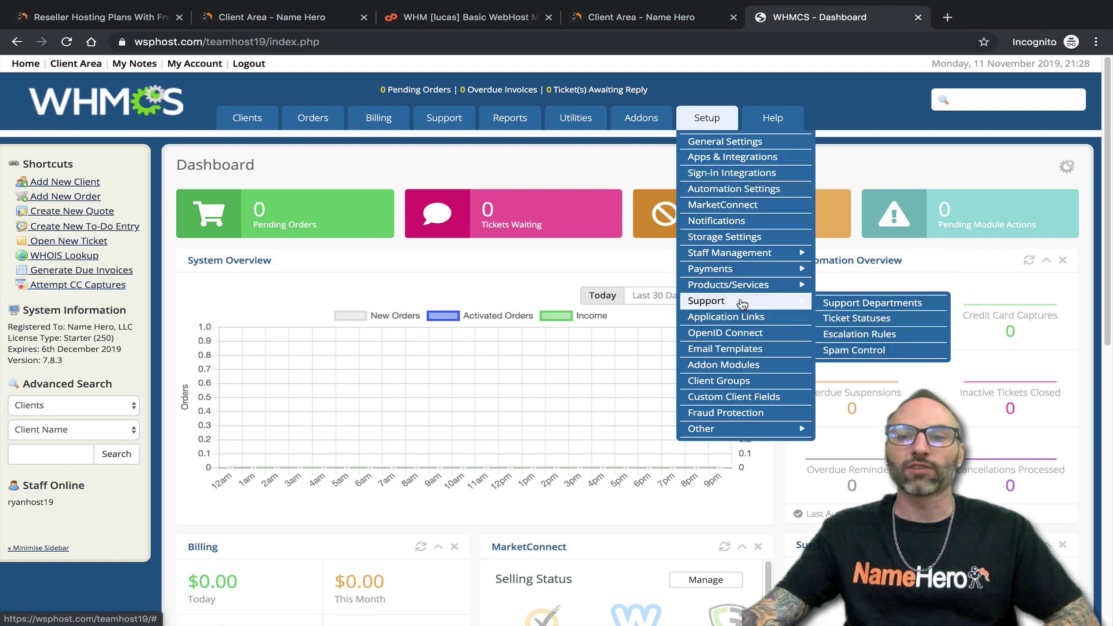
mouse_move(747, 291)
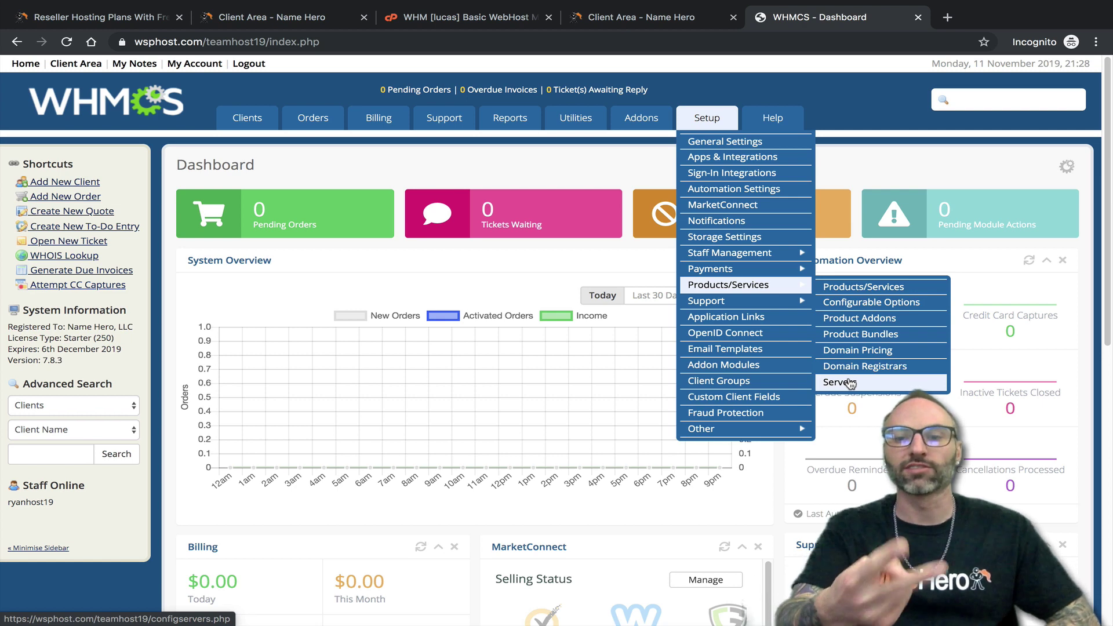
left_click(840, 382)
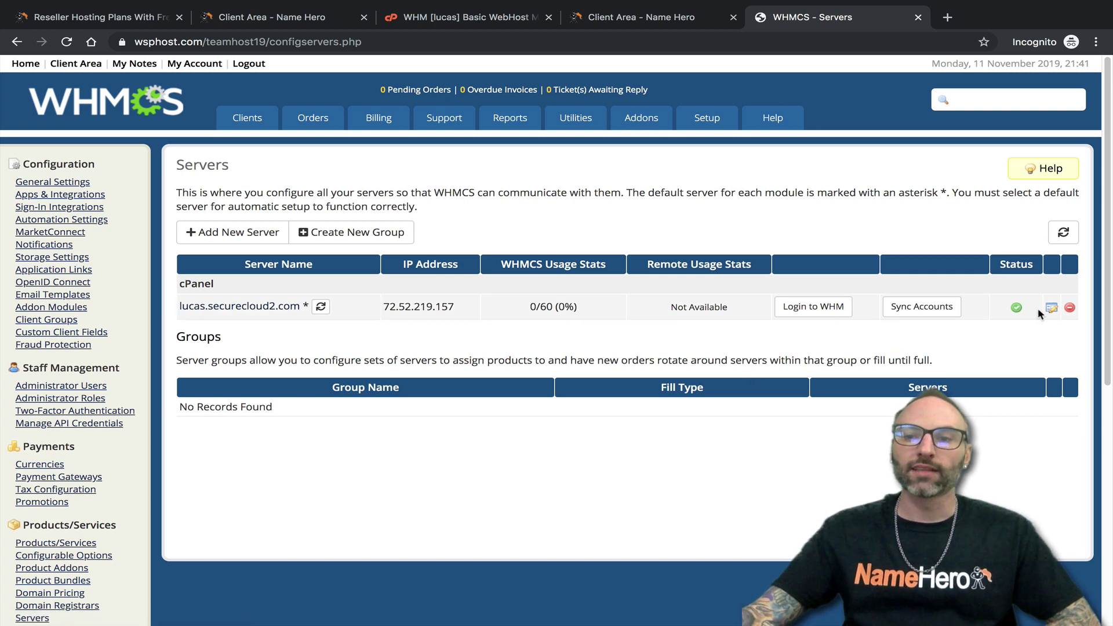
left_click(1052, 309)
- Check the server form's nameservers ns1.wsphost.com and ns2.wsphost.com and their IPs 72.52.219.157 and 72.52.219.238
scroll(754, 364, "down", 4)
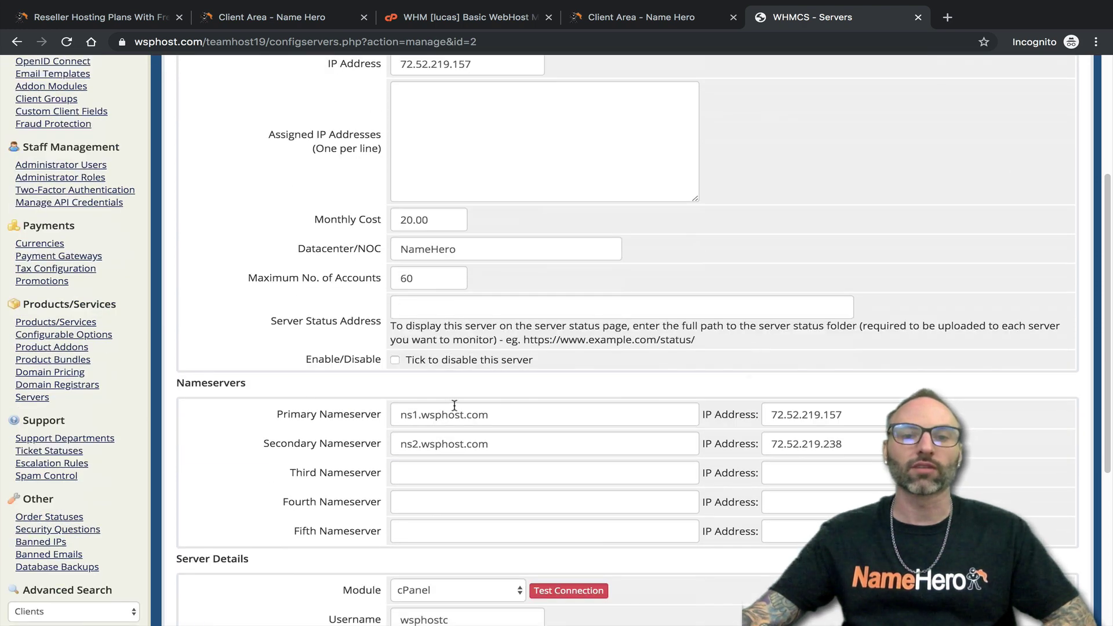
left_click_drag(506, 411, 337, 408)
left_click_drag(508, 448, 334, 440)
left_click_drag(521, 418, 370, 406)
left_click_drag(496, 445, 400, 442)
left_click_drag(846, 415, 710, 412)
left_click_drag(849, 446, 667, 436)
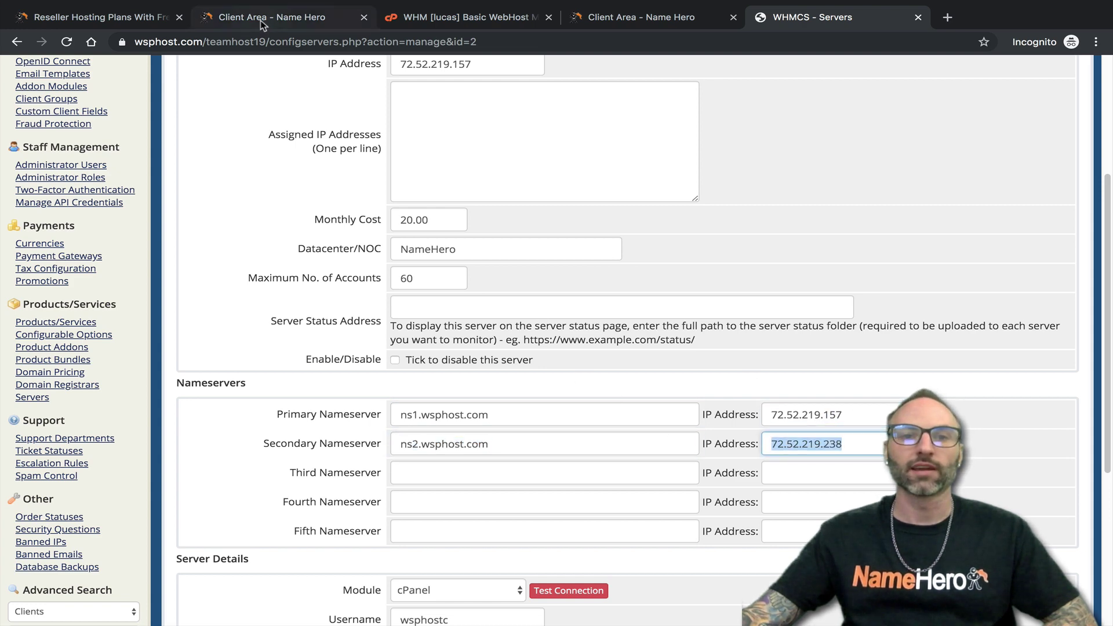
- Cross-check the IPs in the NameHero client area, save the server, then begin adding a new server
left_click(262, 19)
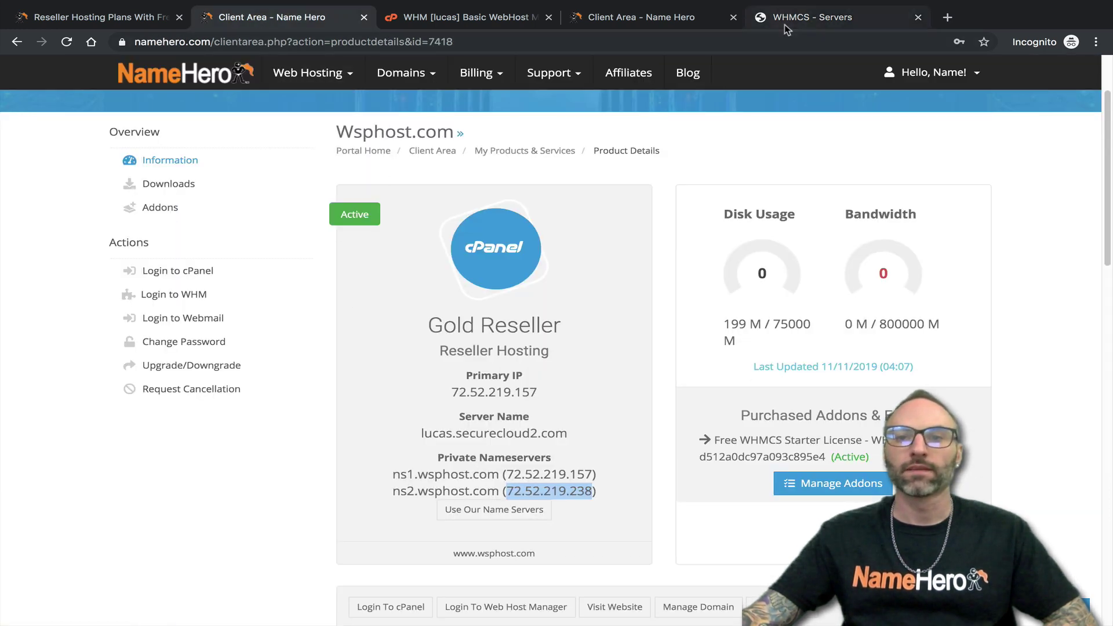
left_click(785, 25)
scroll(549, 458, "down", 6)
left_click(566, 610)
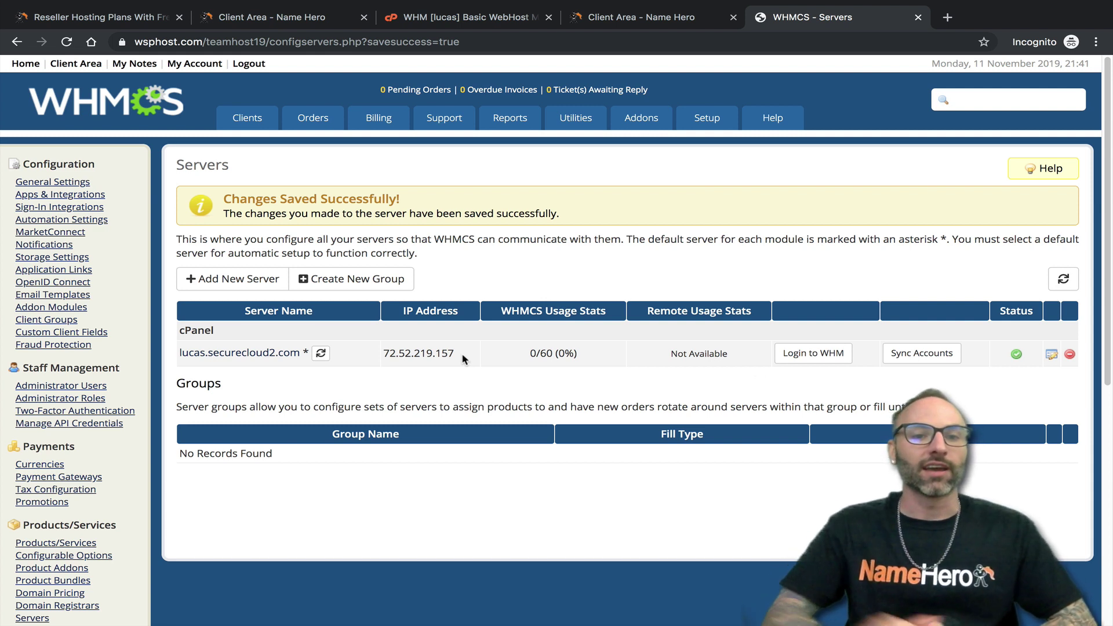
left_click(230, 281)
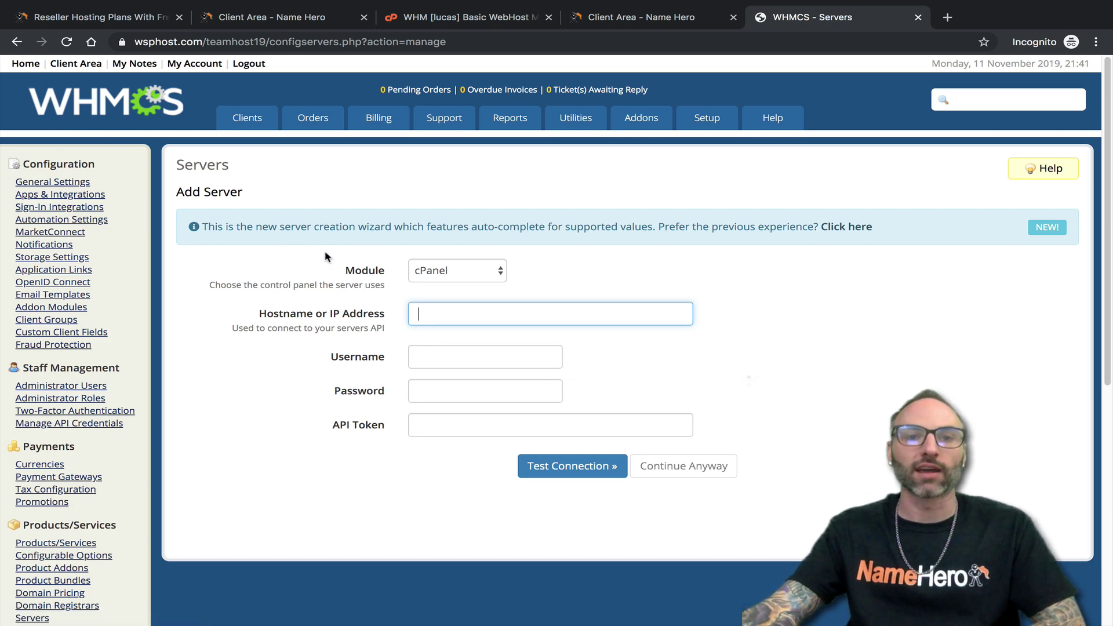
- Return to the NameHero Client Area's Wsphost.com product details showing the ns1/ns2 nameserver IPs
left_click(250, 23)
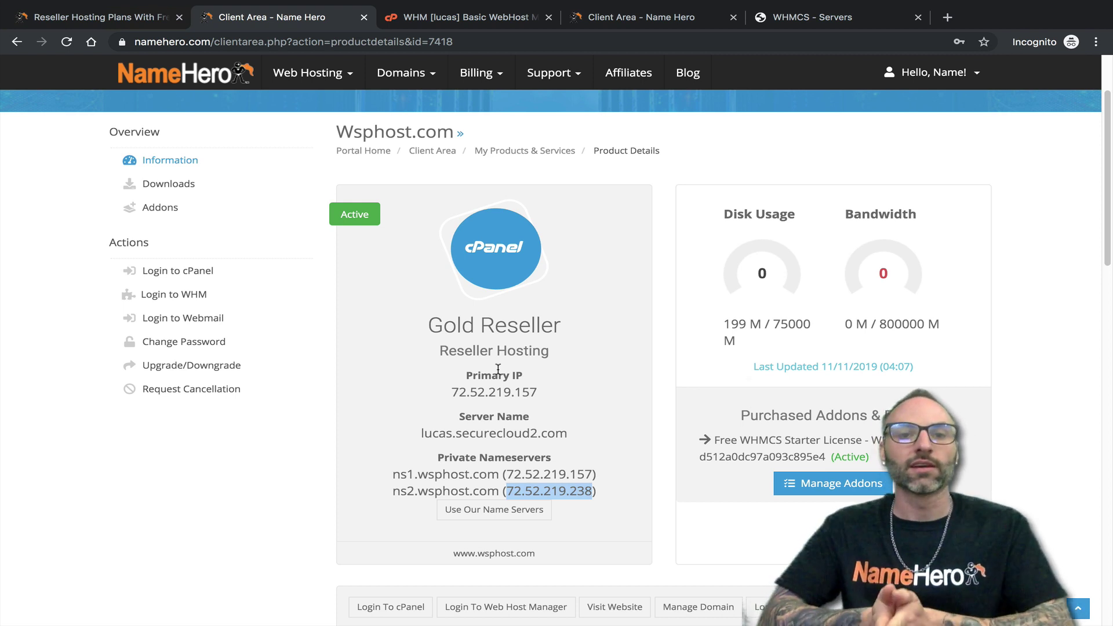
scroll(279, 238, "up", 3)
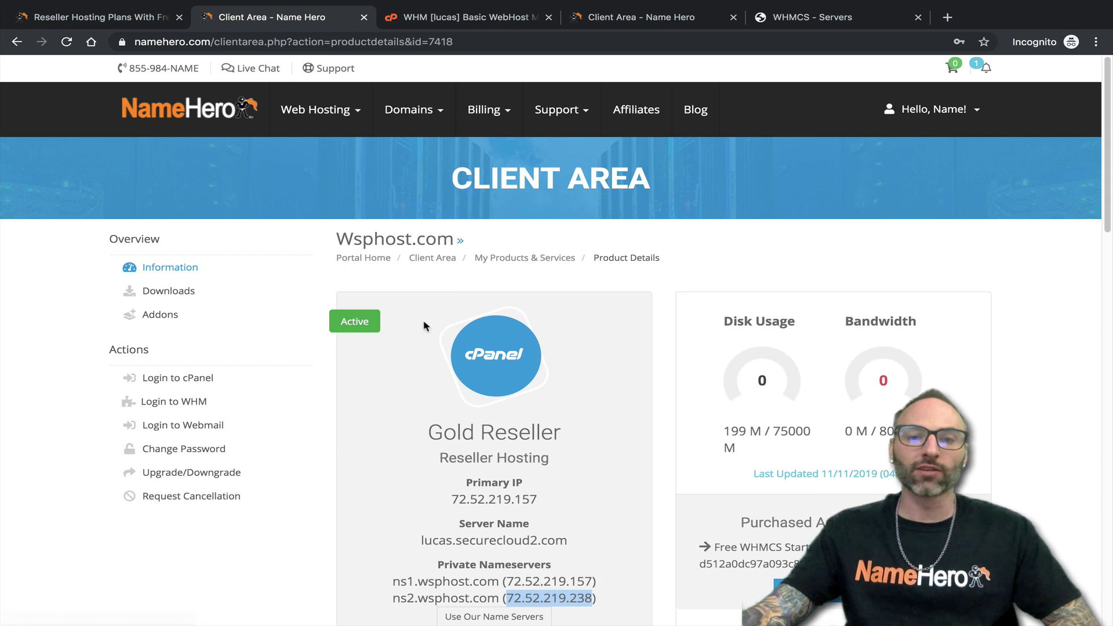
scroll(432, 262, "down", 2)
left_click(394, 492)
left_click_drag(394, 492, 600, 509)
left_click(600, 510)
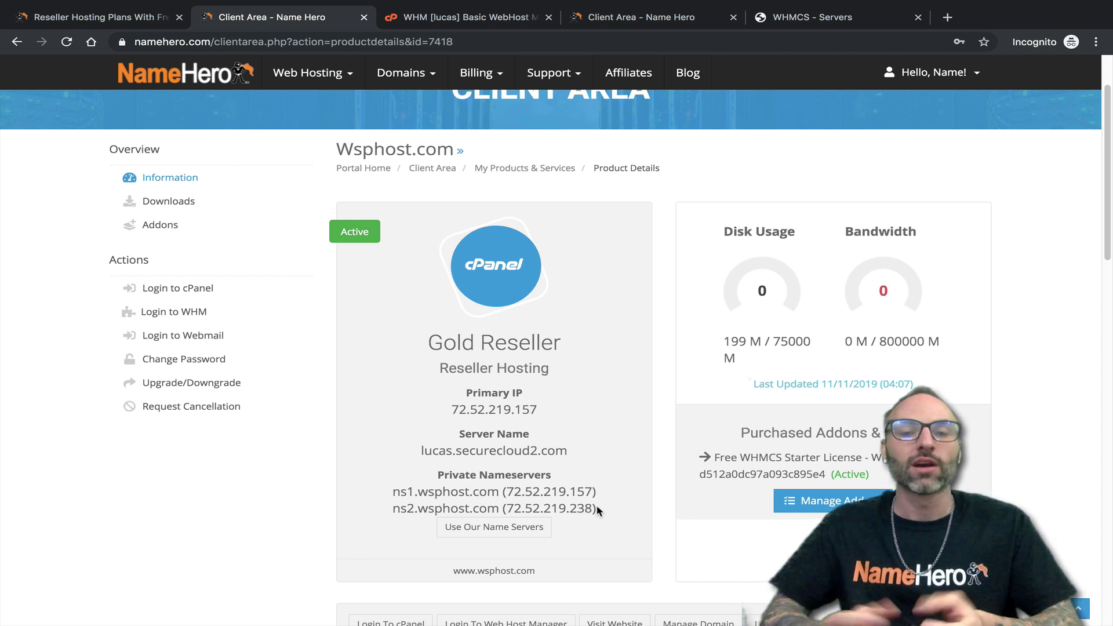
scroll(464, 464, "up", 3)
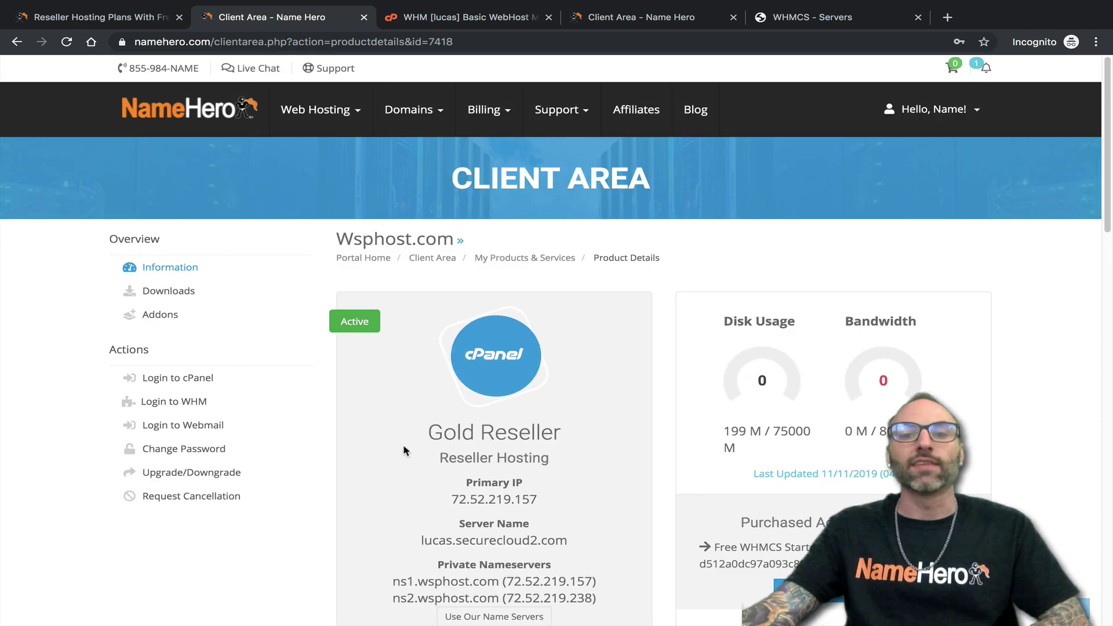